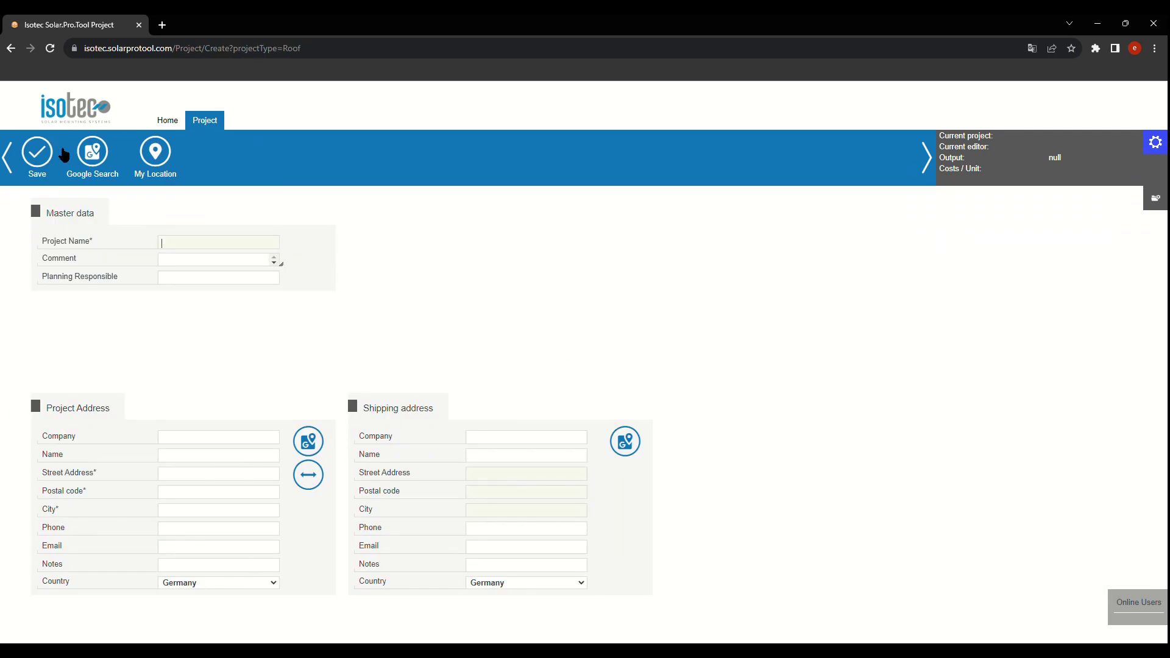
Step: Enter 'Sample' as the project name and start filling in the company, Isotec
{"action": "type", "text": "Sample"}
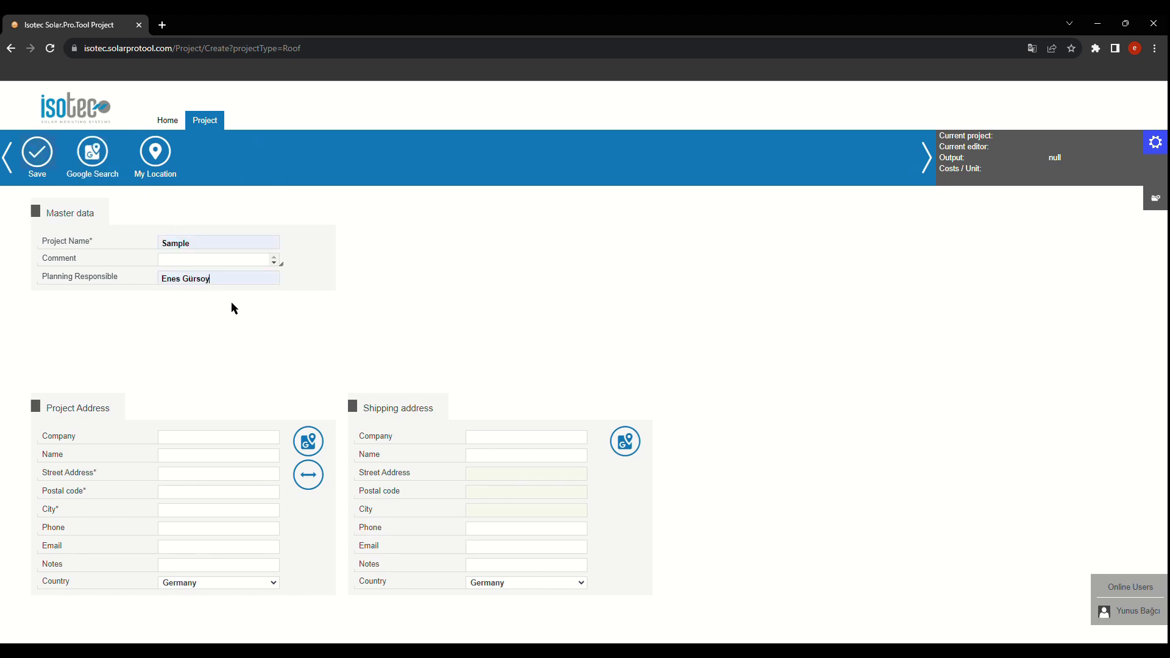
{"action": "left_click", "coordinate": [243, 445]}
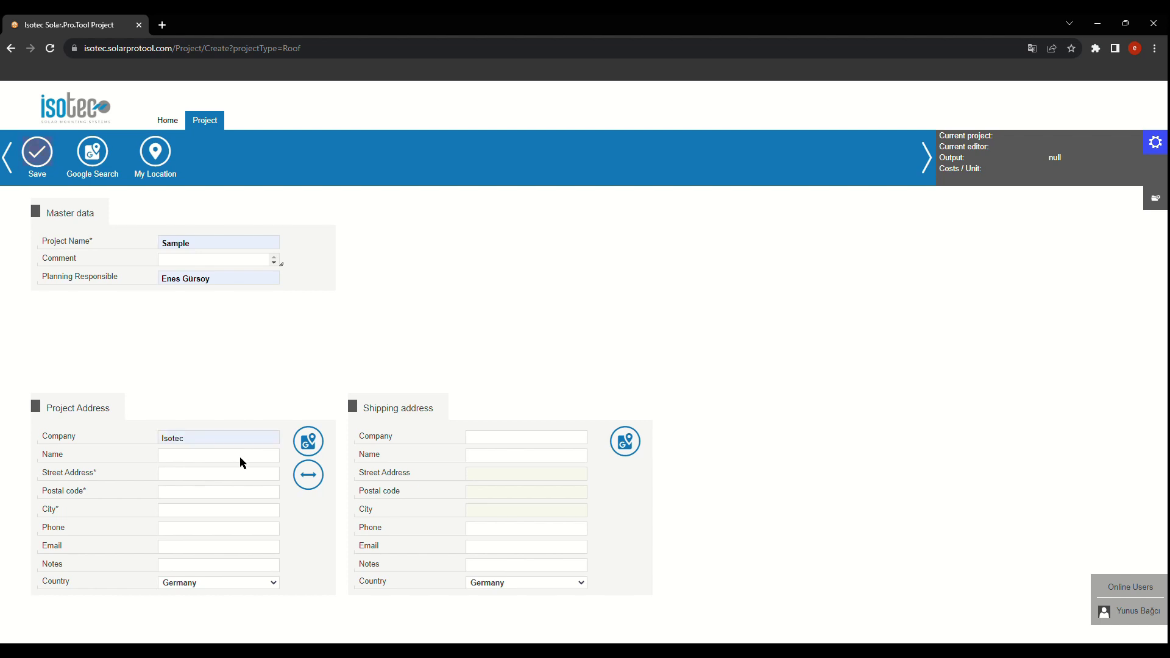
Step: Find the site address on the satellite map and save it as the project and shipping address
{"action": "left_click", "coordinate": [309, 444]}
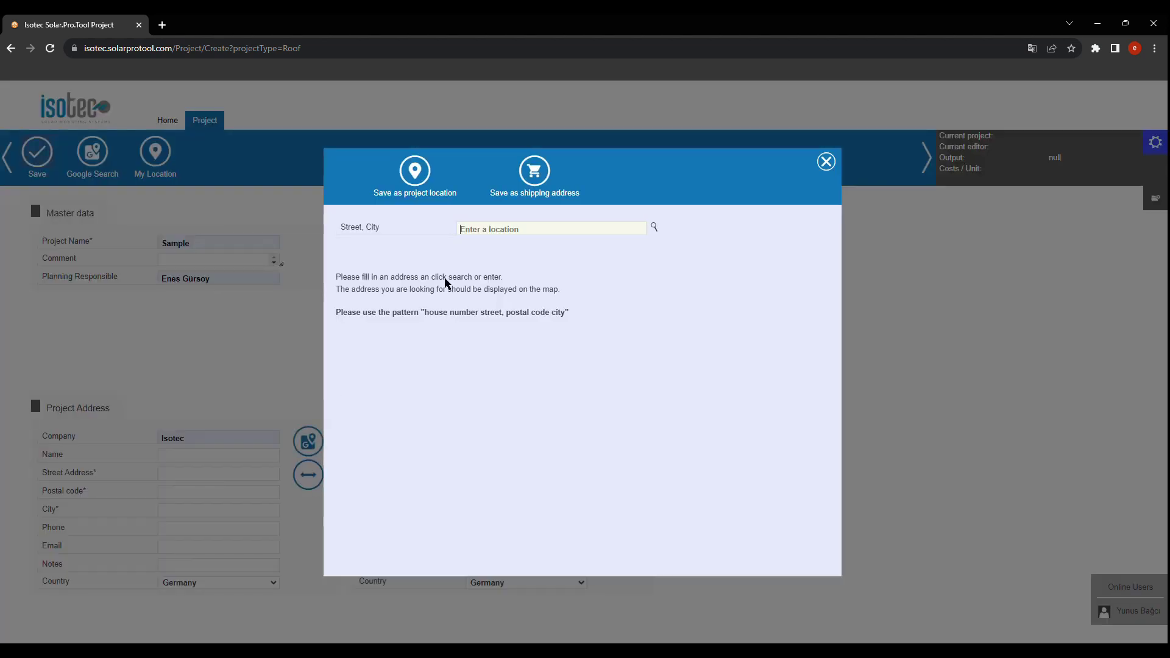
{"action": "left_click", "coordinate": [548, 231]}
{"action": "left_click", "coordinate": [542, 247]}
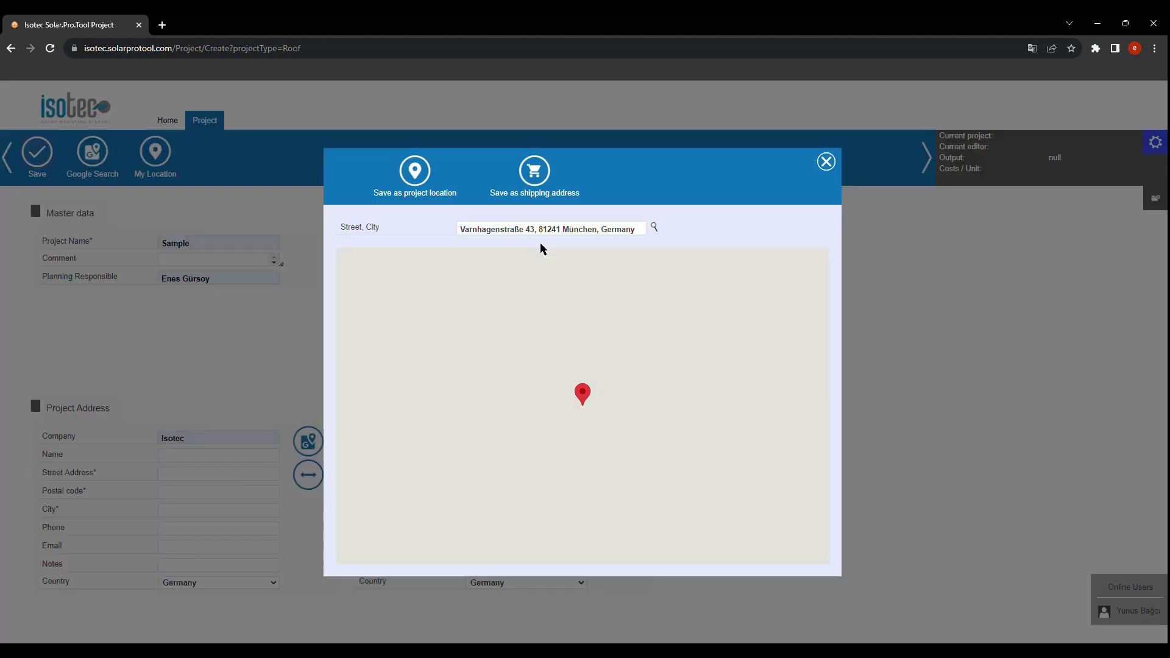
{"action": "left_click", "coordinate": [420, 266]}
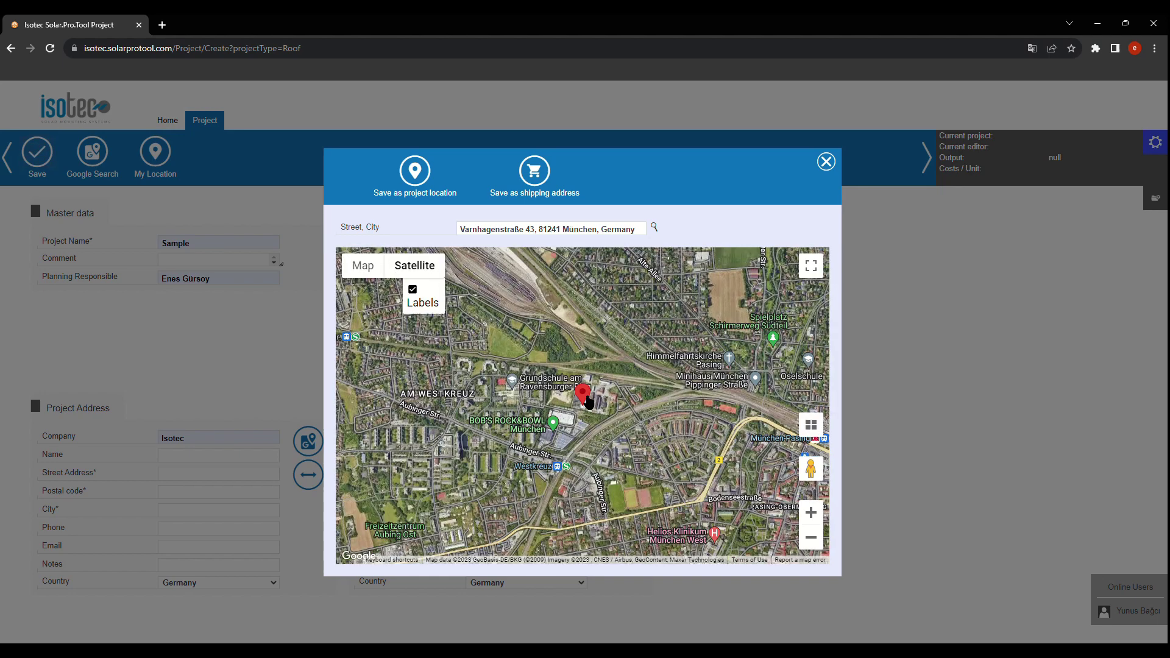
{"action": "scroll", "coordinate": [591, 402], "scroll_direction": "up", "scroll_amount": 4}
{"action": "scroll", "coordinate": [593, 400], "scroll_direction": "up", "scroll_amount": 3}
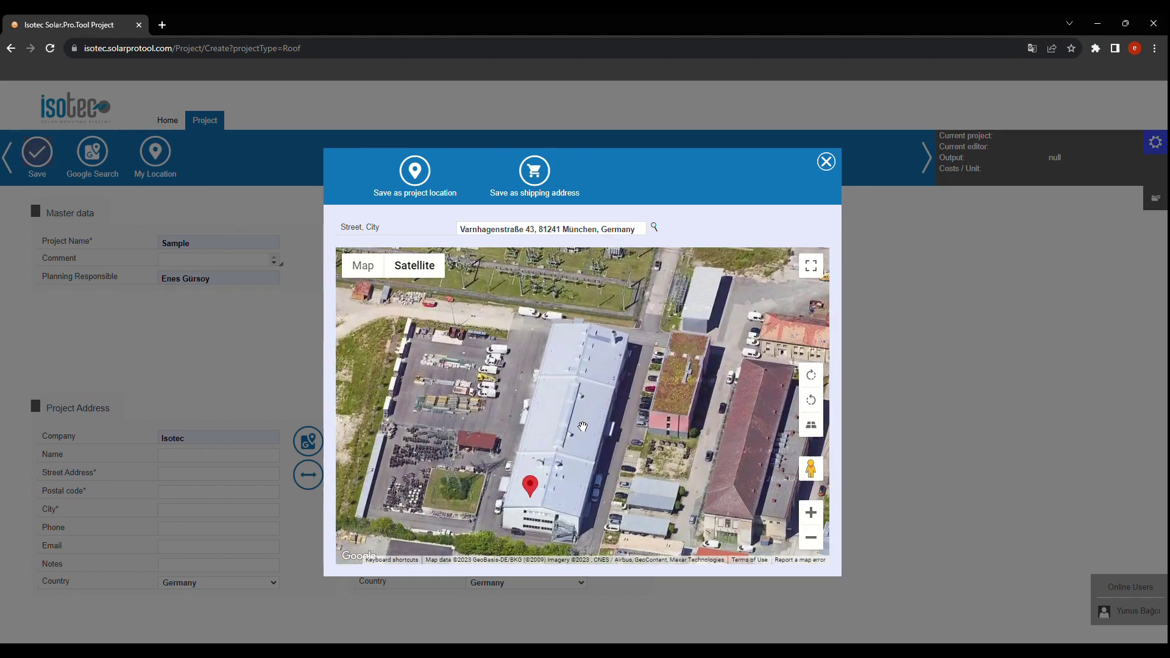
{"action": "left_click", "coordinate": [412, 180]}
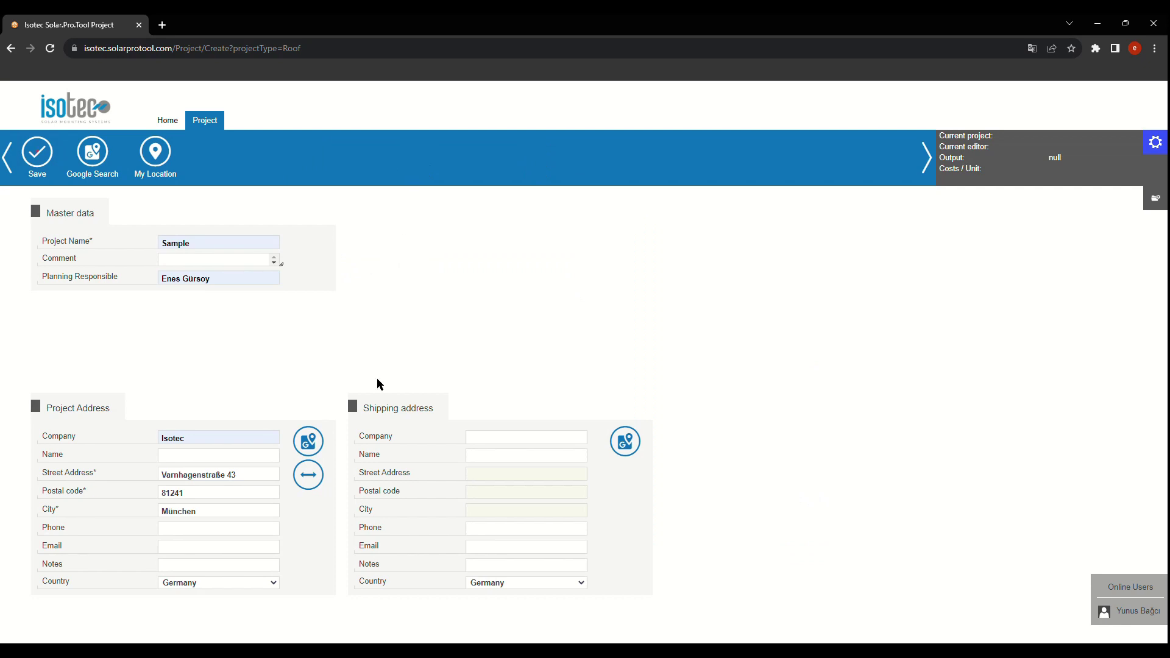
{"action": "left_click", "coordinate": [309, 475]}
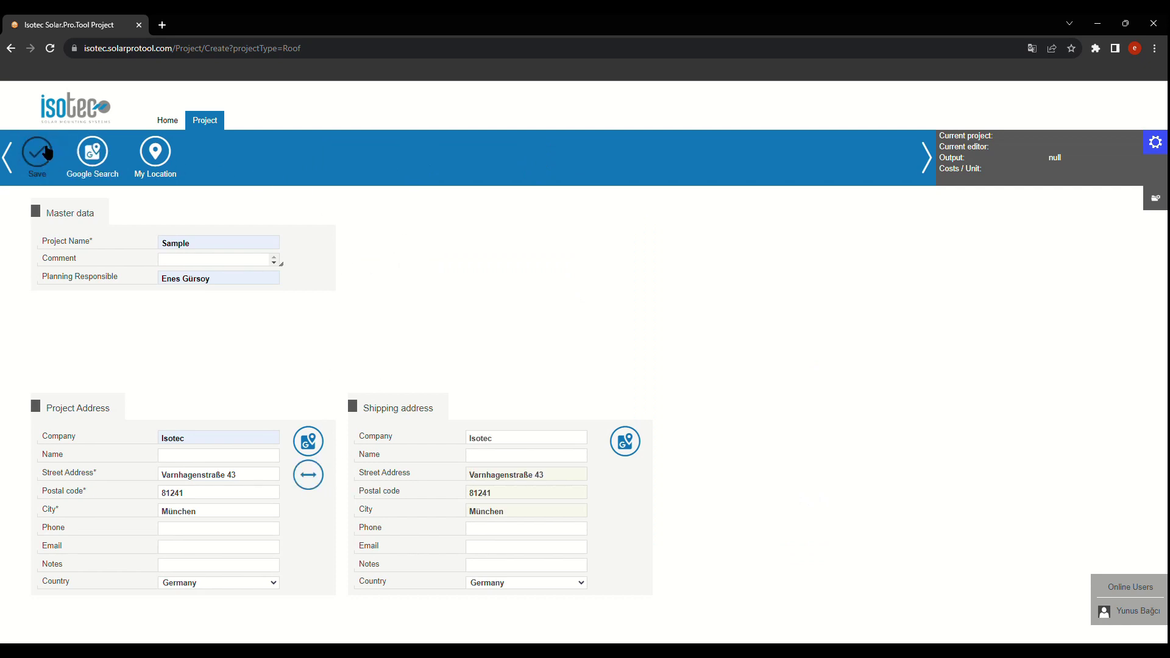
Step: Save the project, choose a customized roof shape and open its drawing editor
{"action": "left_click", "coordinate": [37, 153]}
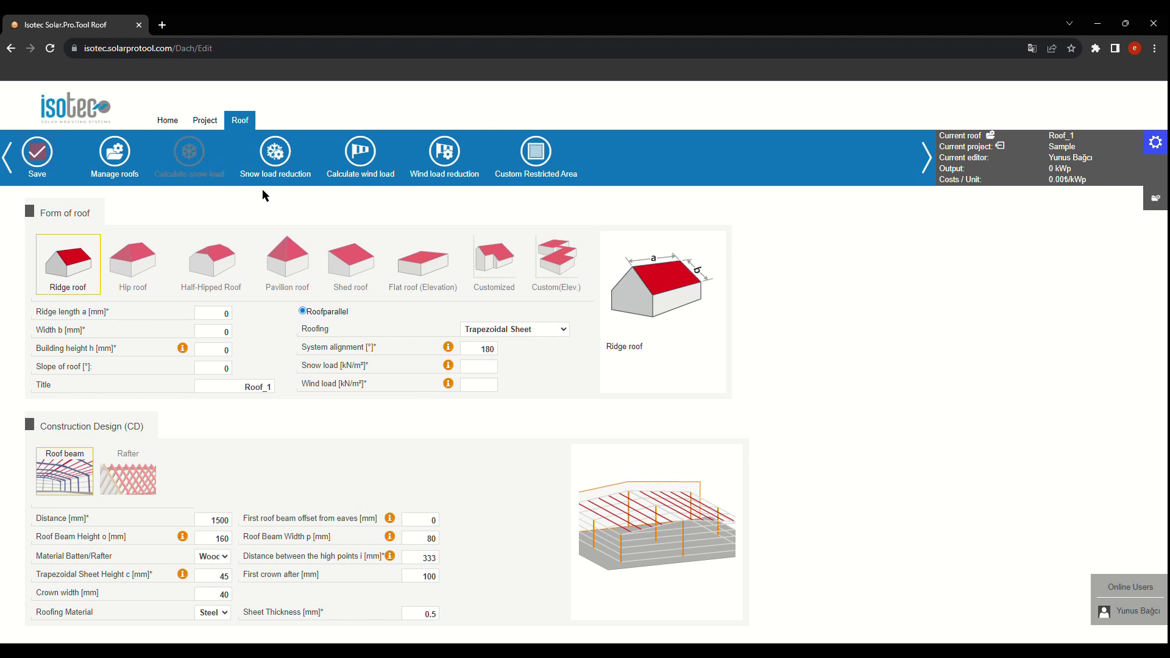
{"action": "left_click", "coordinate": [495, 284]}
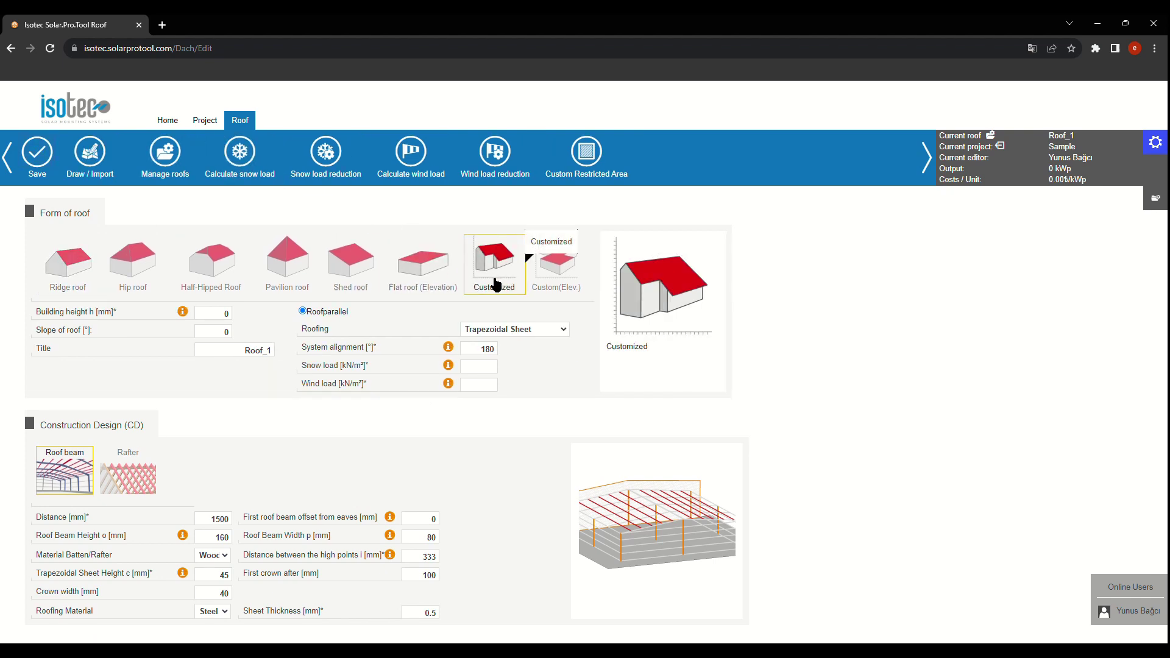
{"action": "left_click", "coordinate": [102, 158]}
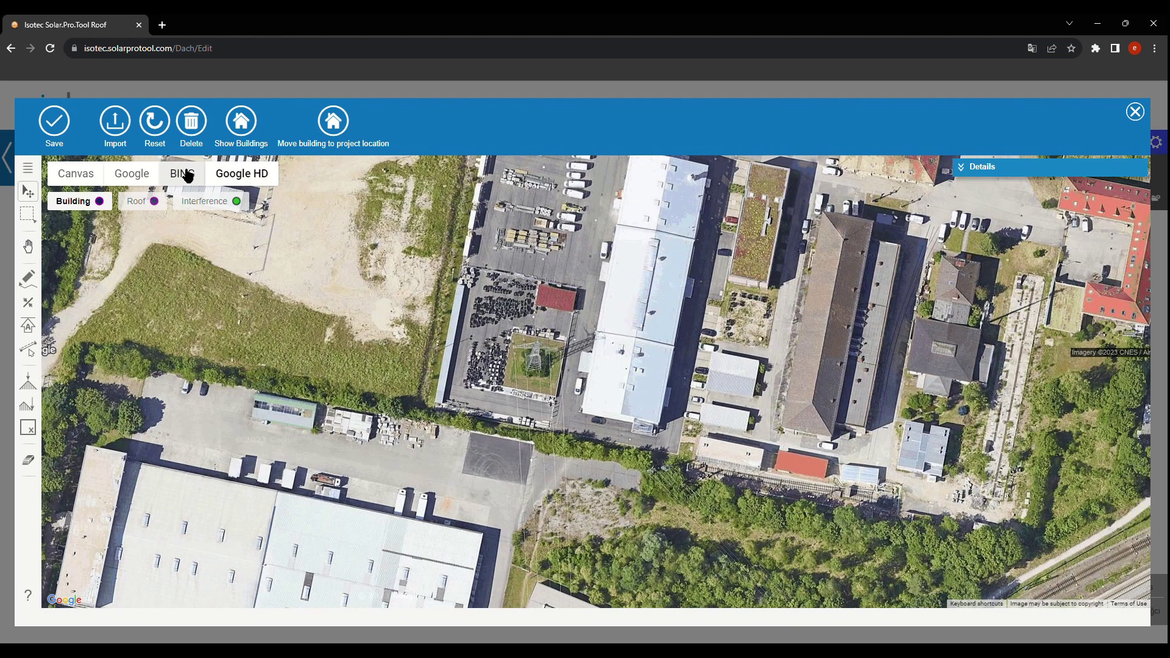
Step: Trace the warehouse's corners, closing a 26202 × 65488 mm outline at the starting corner
{"action": "left_click", "coordinate": [27, 303]}
{"action": "scroll", "coordinate": [657, 463], "scroll_direction": "up", "scroll_amount": 3}
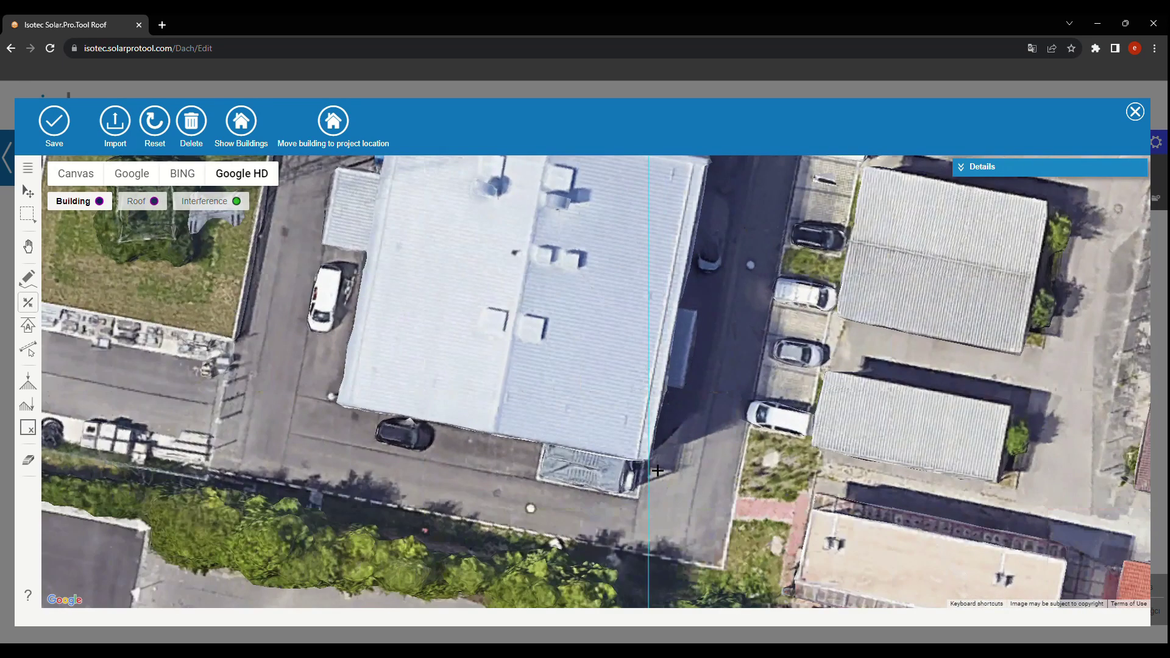
{"action": "scroll", "coordinate": [671, 377], "scroll_direction": "down", "scroll_amount": 2}
{"action": "scroll", "coordinate": [692, 291], "scroll_direction": "up", "scroll_amount": 2}
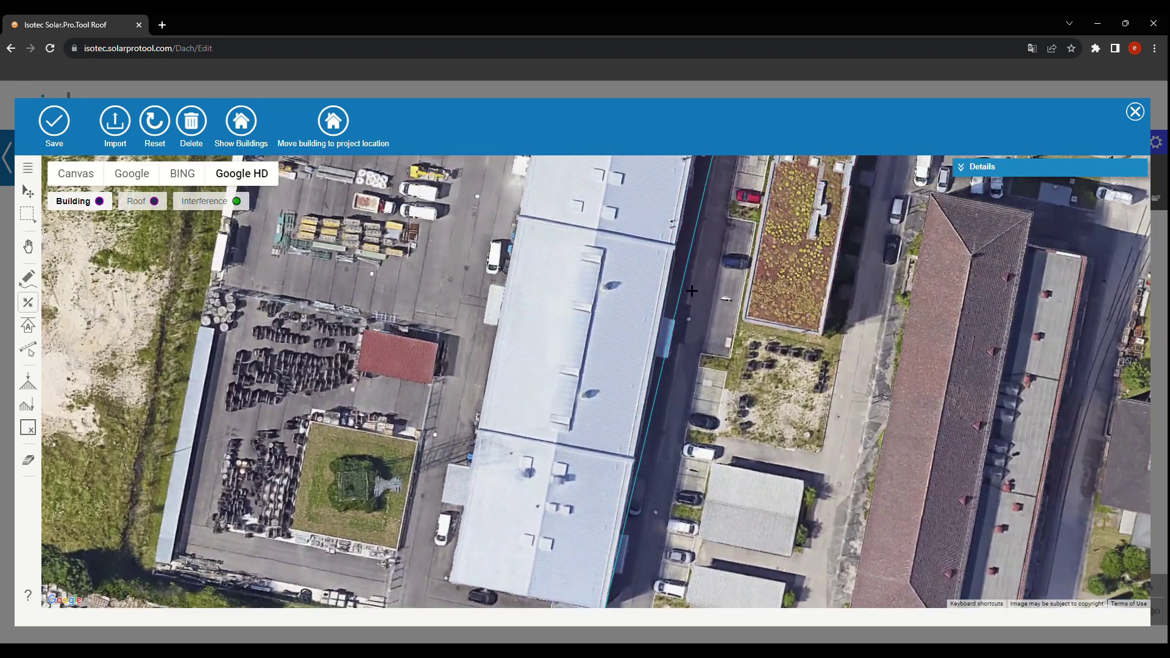
{"action": "scroll", "coordinate": [692, 291], "scroll_direction": "down", "scroll_amount": 2}
{"action": "scroll", "coordinate": [646, 298], "scroll_direction": "up", "scroll_amount": 3}
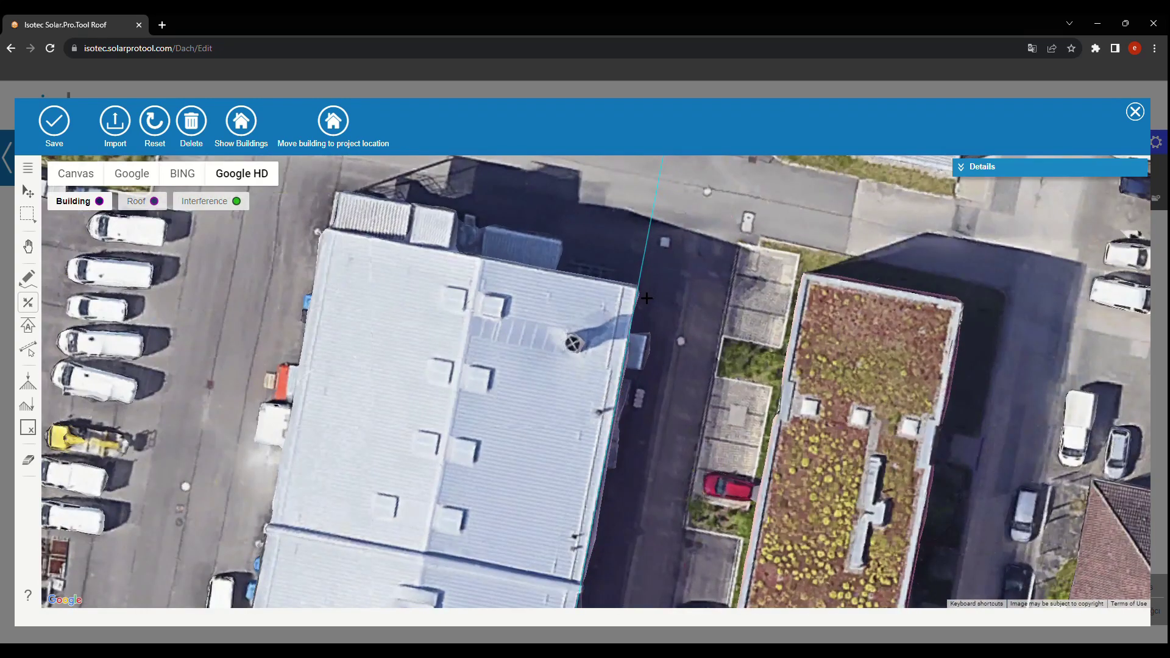
{"action": "scroll", "coordinate": [647, 298], "scroll_direction": "down", "scroll_amount": 3}
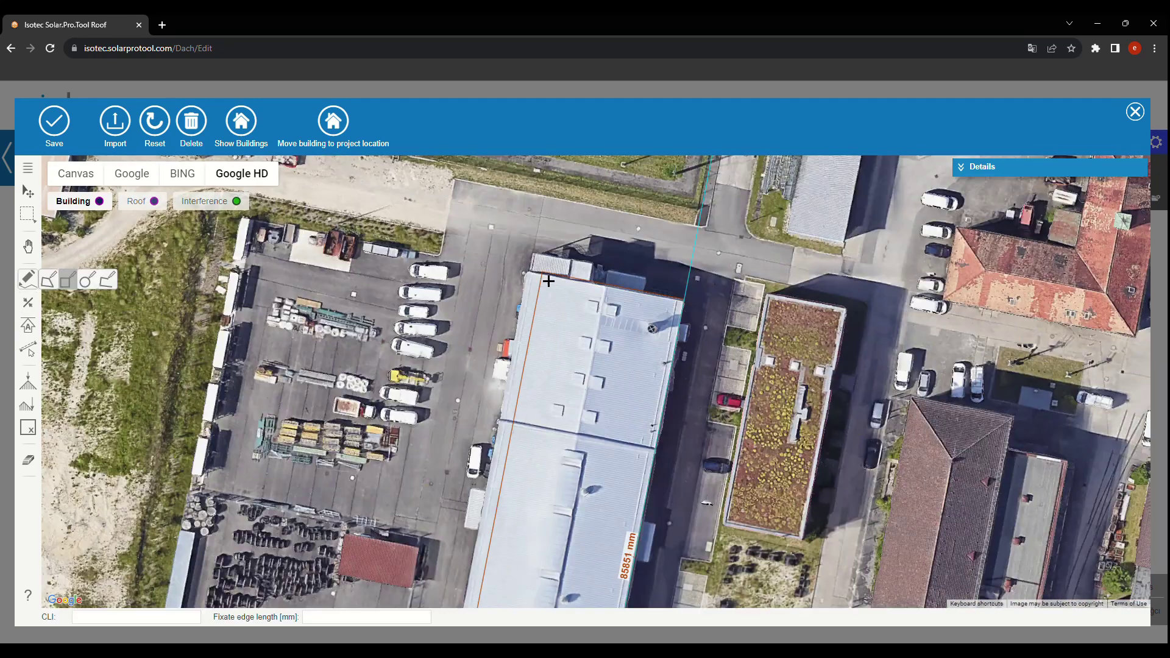
{"action": "scroll", "coordinate": [549, 280], "scroll_direction": "up", "scroll_amount": 3}
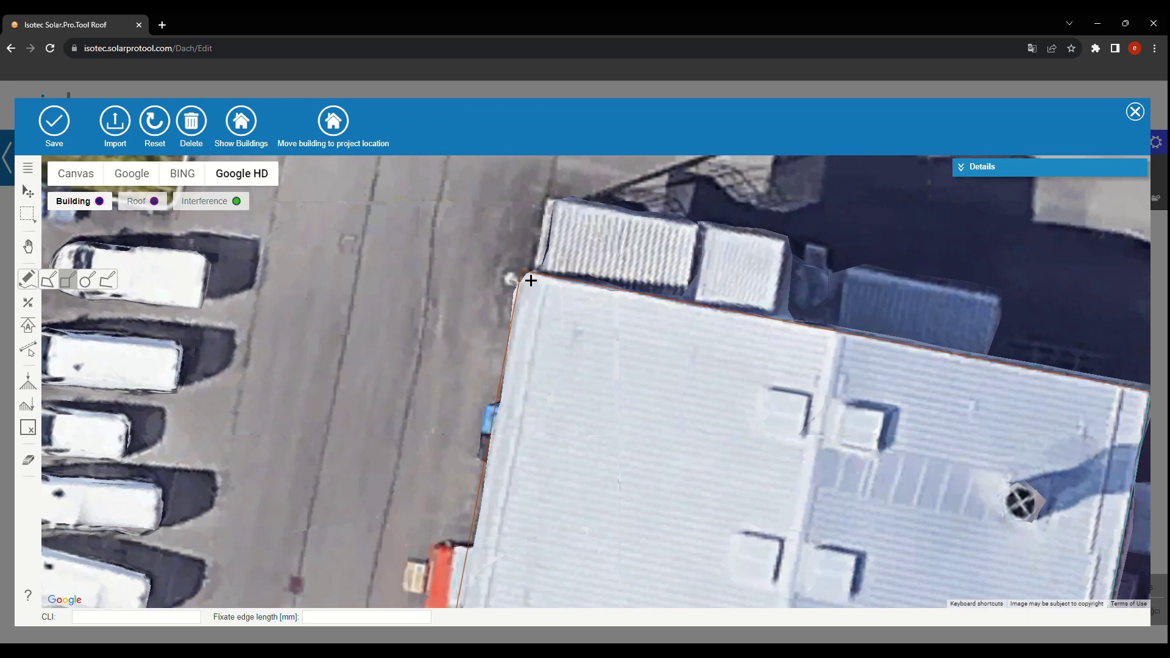
{"action": "left_click", "coordinate": [530, 280]}
Step: Add a ridge from the north edge, making two 13100 mm roof faces at 11.1°
{"action": "left_click", "coordinate": [1009, 194]}
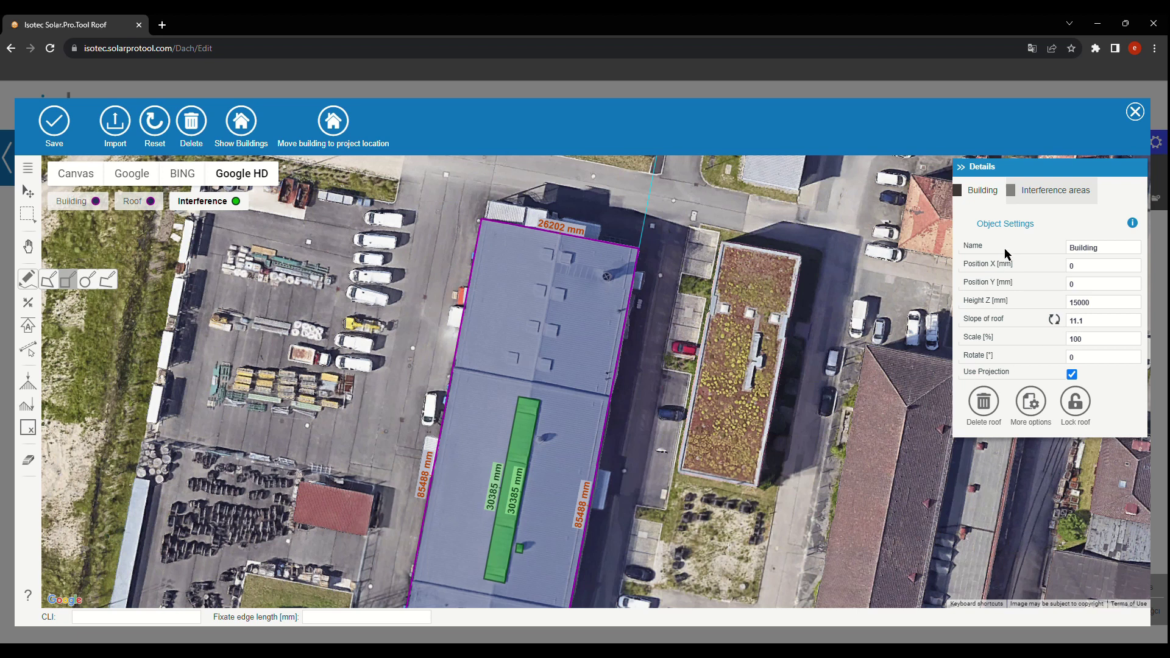
{"action": "scroll", "coordinate": [599, 209], "scroll_direction": "up", "scroll_amount": 2}
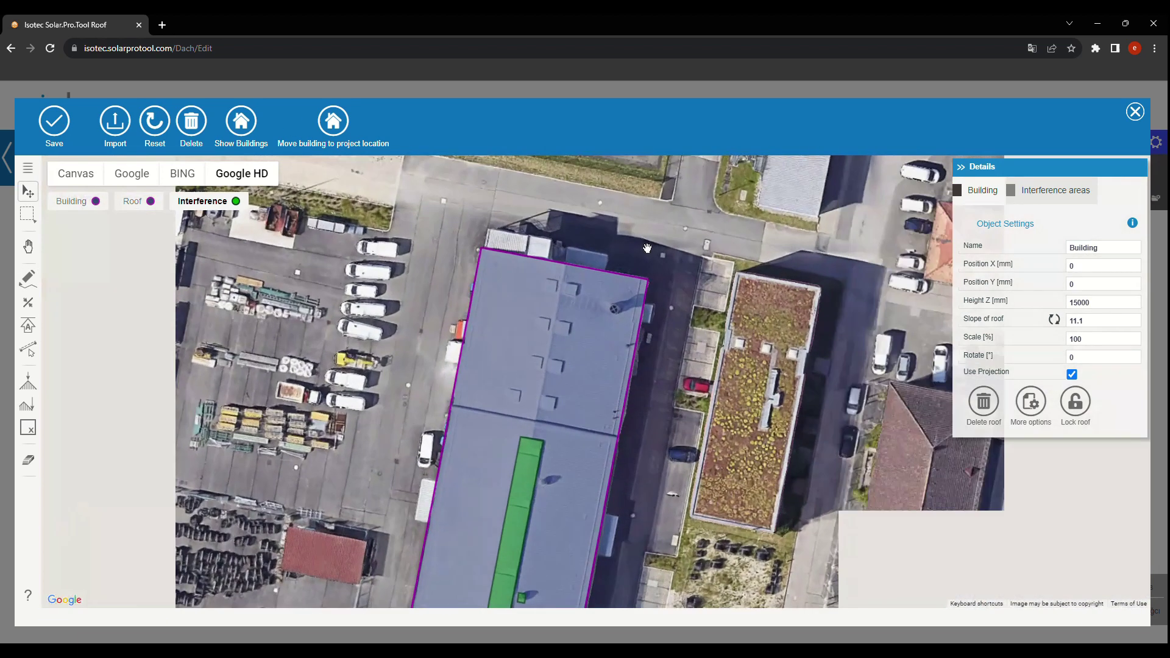
{"action": "left_click", "coordinate": [29, 383]}
{"action": "scroll", "coordinate": [453, 311], "scroll_direction": "up", "scroll_amount": 1}
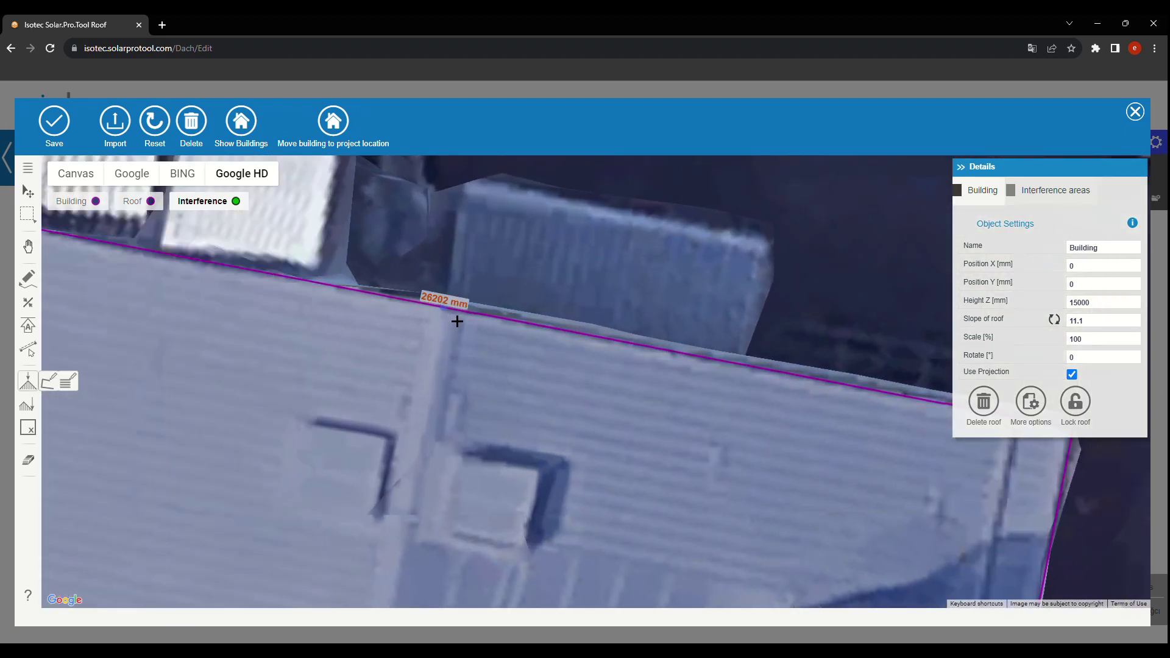
{"action": "left_click", "coordinate": [453, 318]}
{"action": "scroll", "coordinate": [418, 421], "scroll_direction": "down", "scroll_amount": 3}
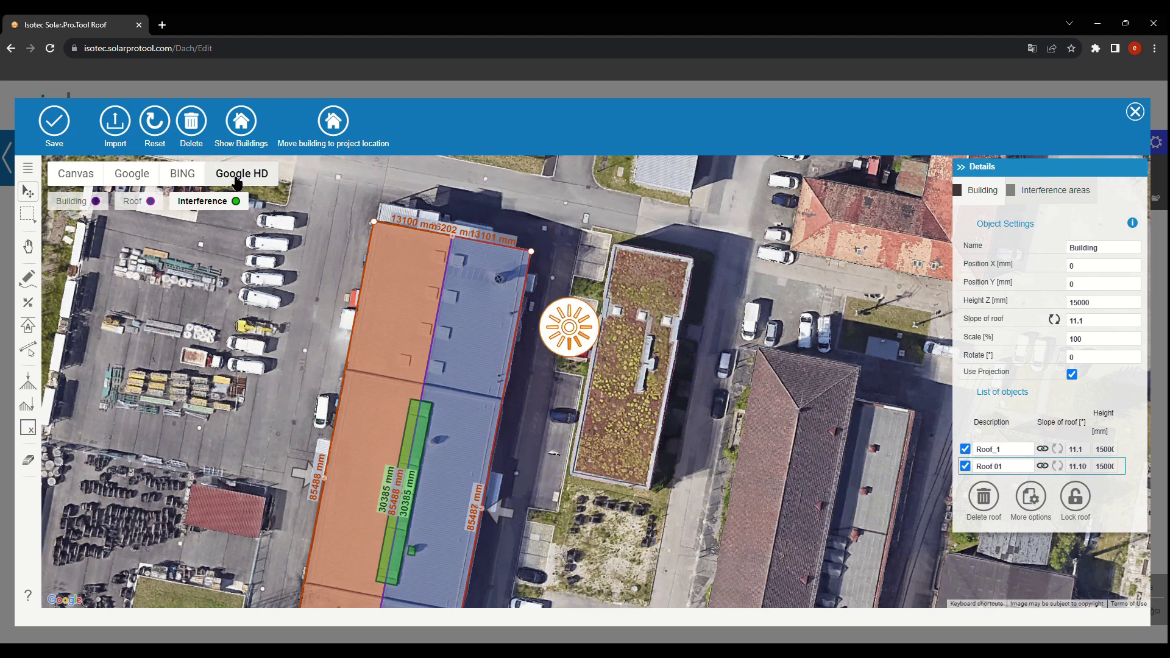
Step: Calculate a 0.887 kN/m² snow load, set 0.709 kN/m² wind load, and save the roof
{"action": "key", "text": "Escape"}
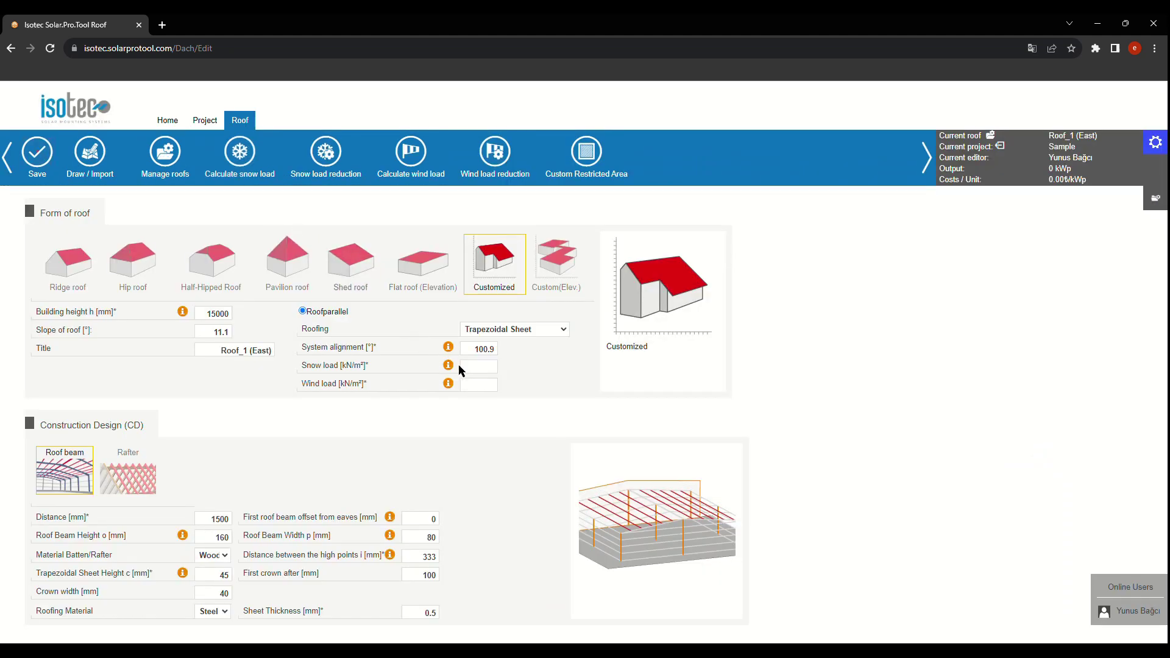
{"action": "left_click", "coordinate": [469, 366]}
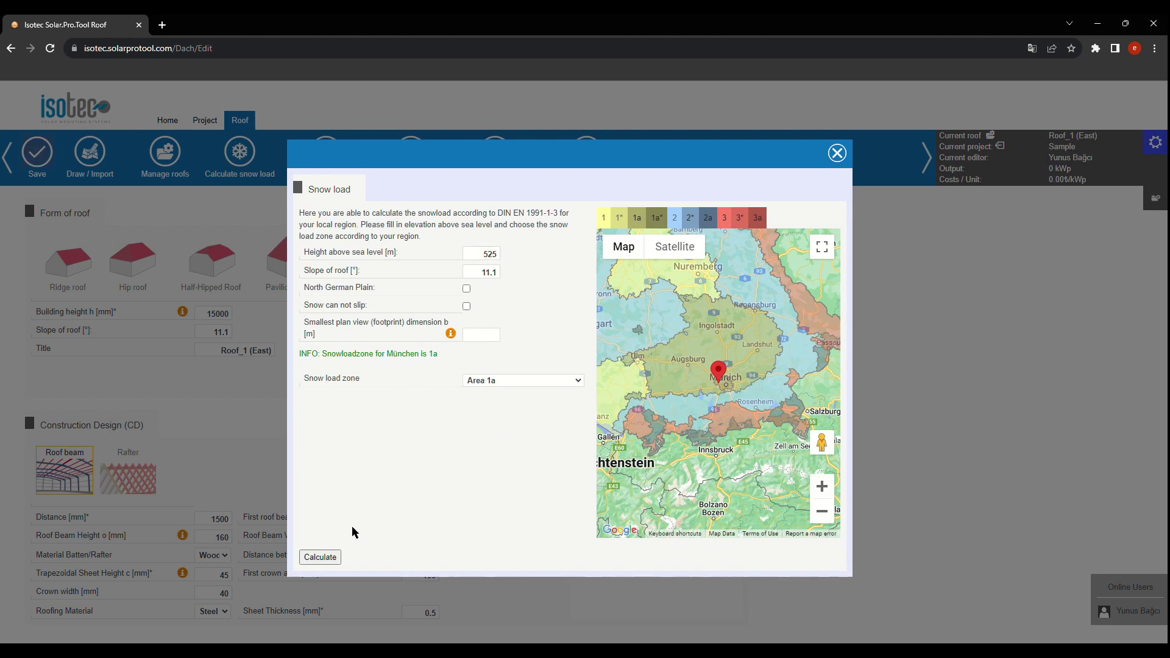
{"action": "left_click", "coordinate": [330, 558]}
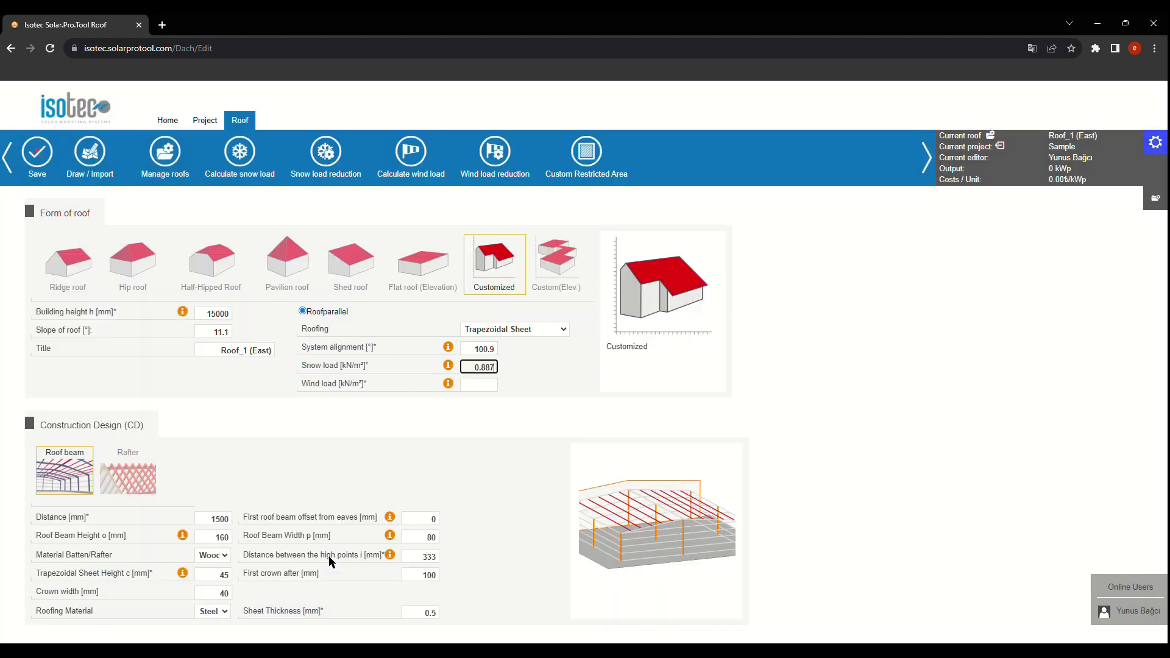
{"action": "left_click", "coordinate": [478, 381]}
{"action": "left_click", "coordinate": [37, 152]}
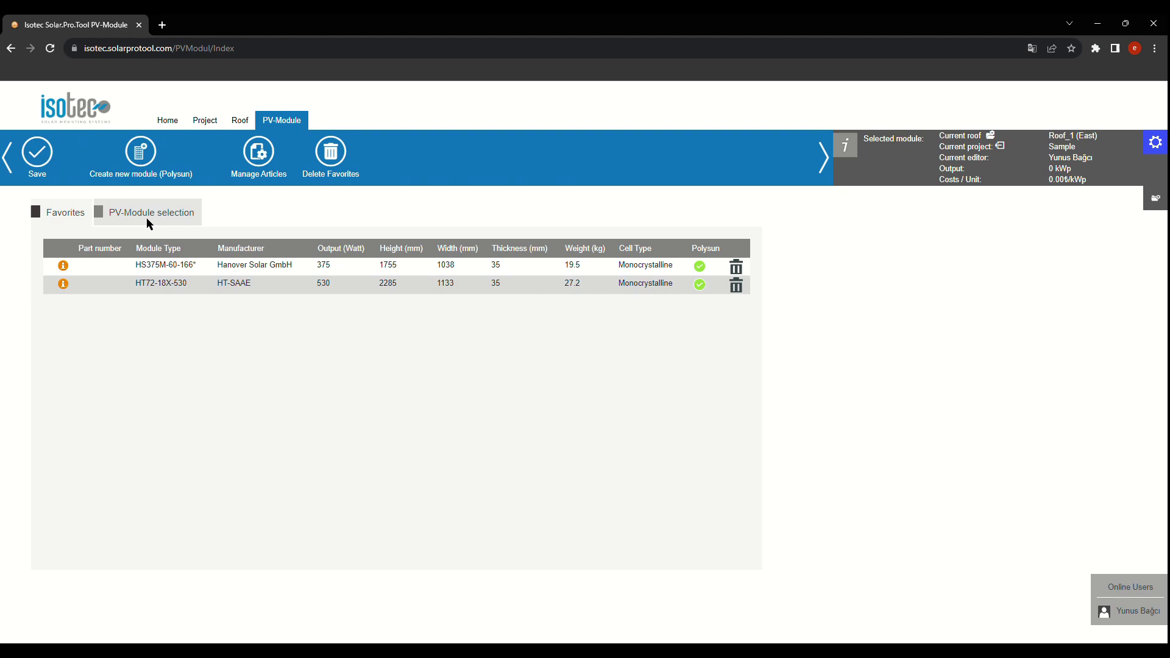
Step: Pick the HT72-18X-530 module from the favourites and save it for all roofs
{"action": "left_click", "coordinate": [146, 218]}
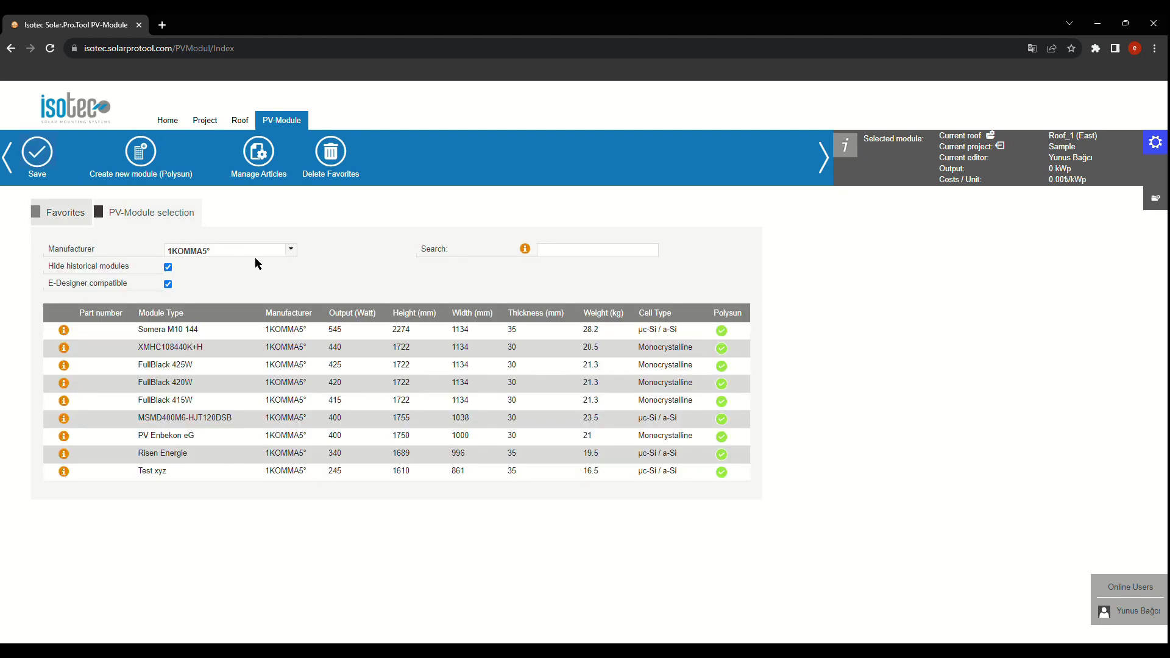
{"action": "left_click", "coordinate": [293, 250]}
{"action": "left_click_drag", "start_coordinate": [427, 274], "coordinate": [417, 364]}
{"action": "left_click", "coordinate": [334, 205]}
{"action": "left_click", "coordinate": [67, 215]}
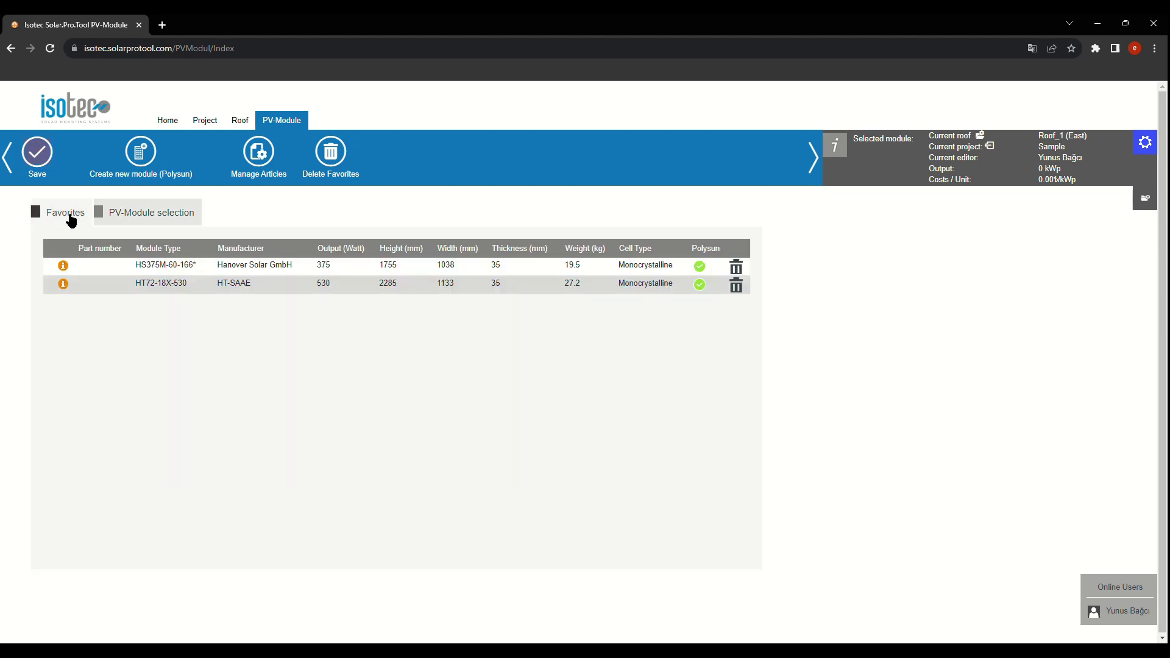
{"action": "left_click", "coordinate": [250, 286]}
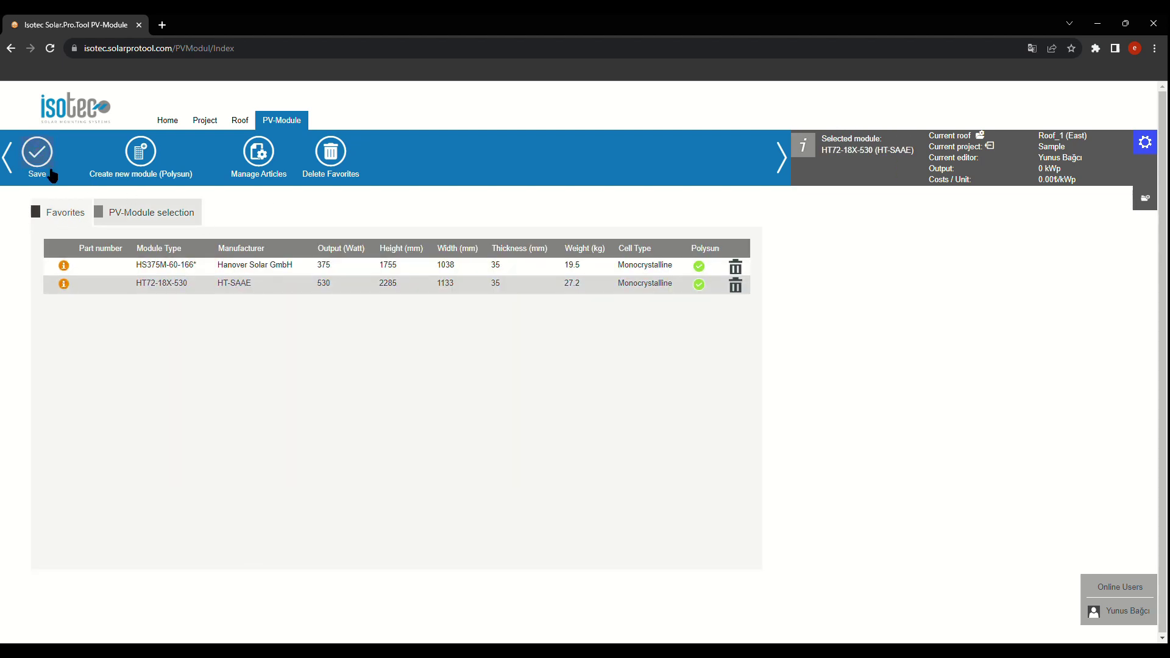
{"action": "left_click", "coordinate": [37, 153]}
{"action": "left_click", "coordinate": [618, 394]}
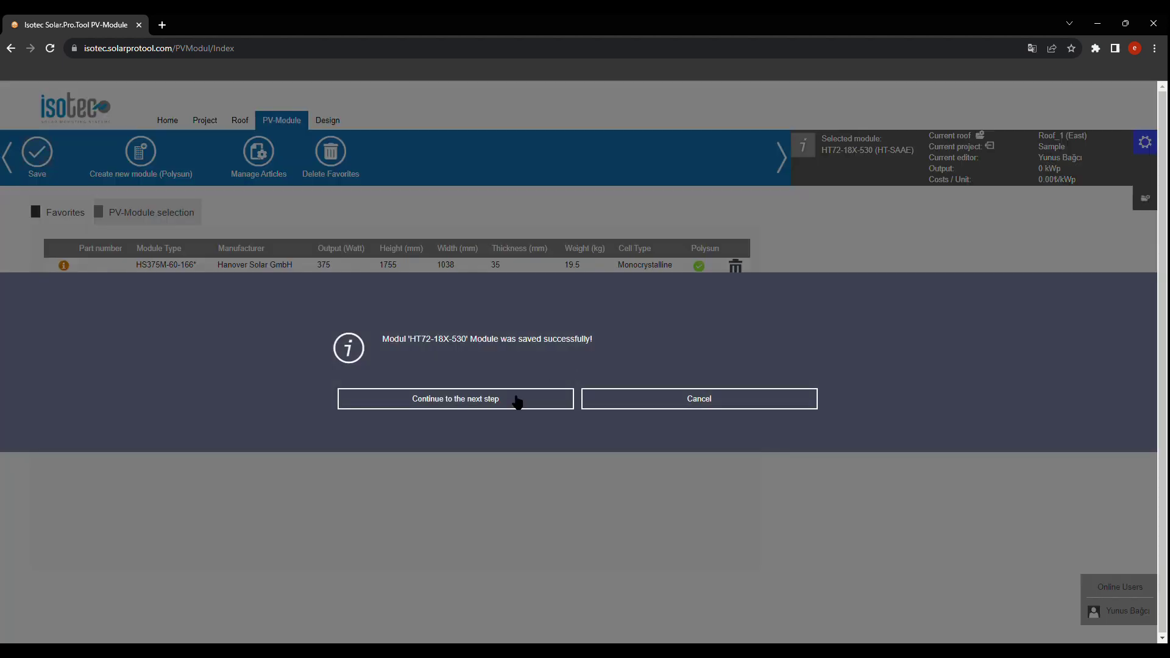
{"action": "left_click", "coordinate": [520, 399]}
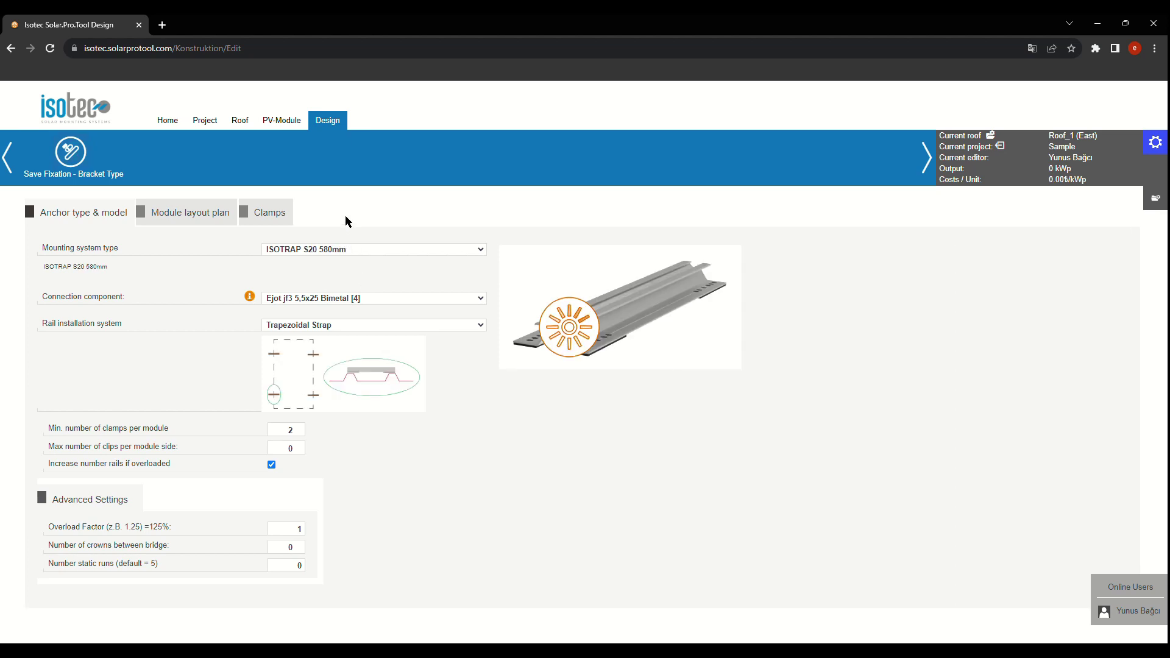
Step: Save the ISOTRAP S20 bracket fixation for all roofs and regenerate the module area to 156.88 kWp
{"action": "left_click", "coordinate": [70, 153]}
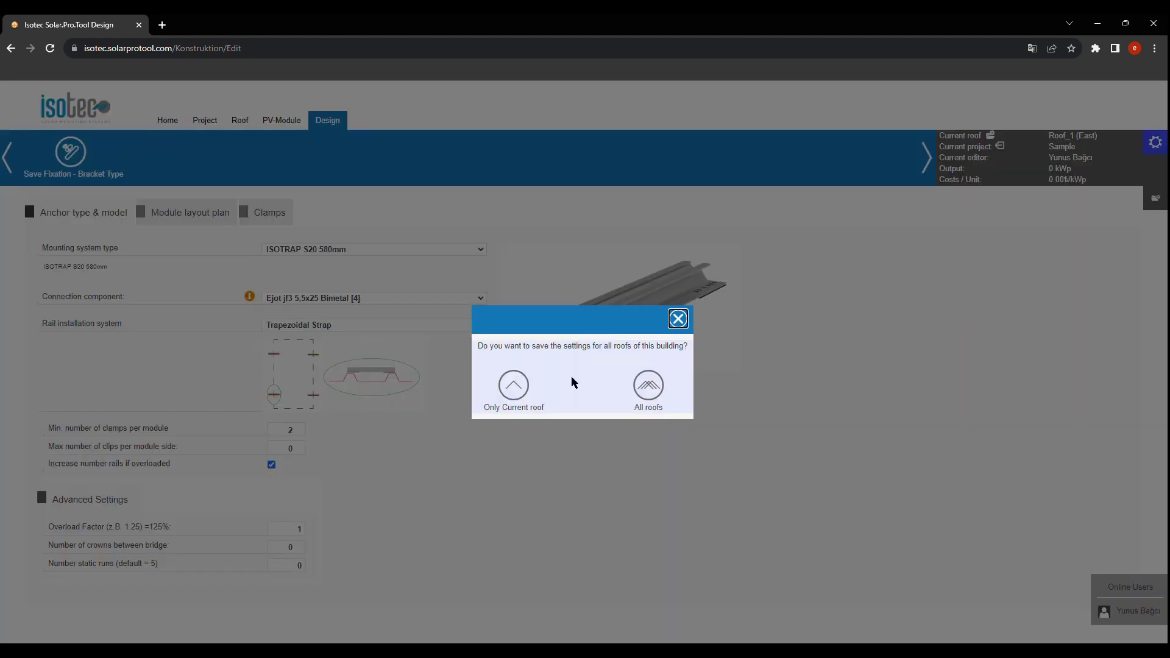
{"action": "left_click", "coordinate": [652, 387]}
{"action": "left_click", "coordinate": [556, 373]}
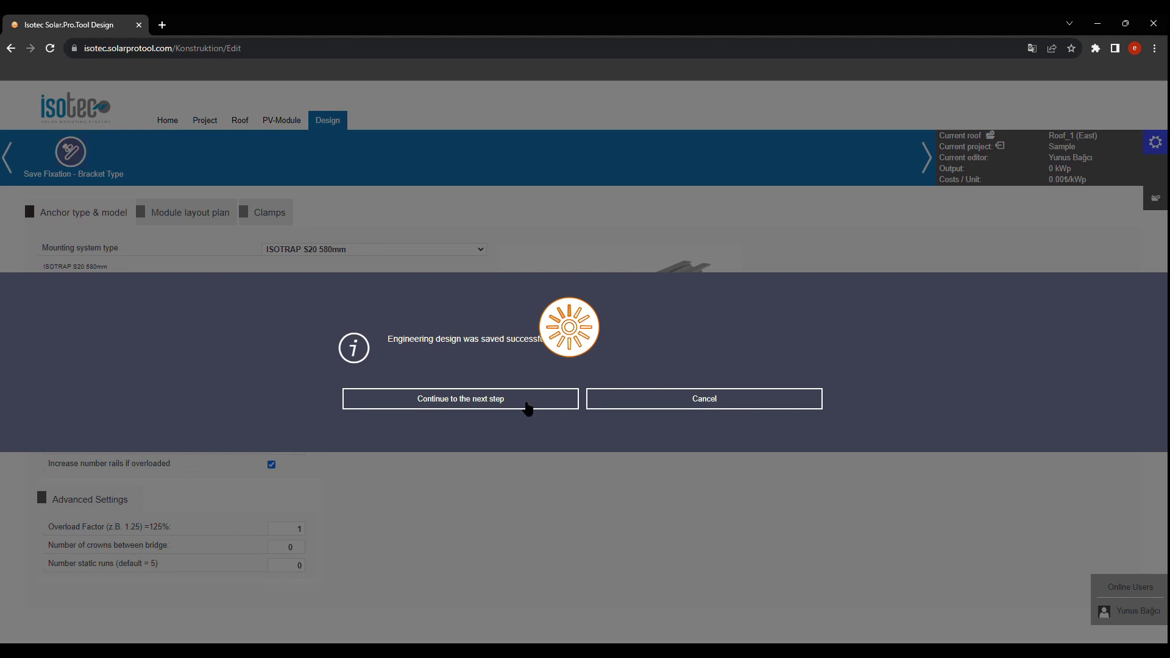
{"action": "left_click", "coordinate": [528, 407]}
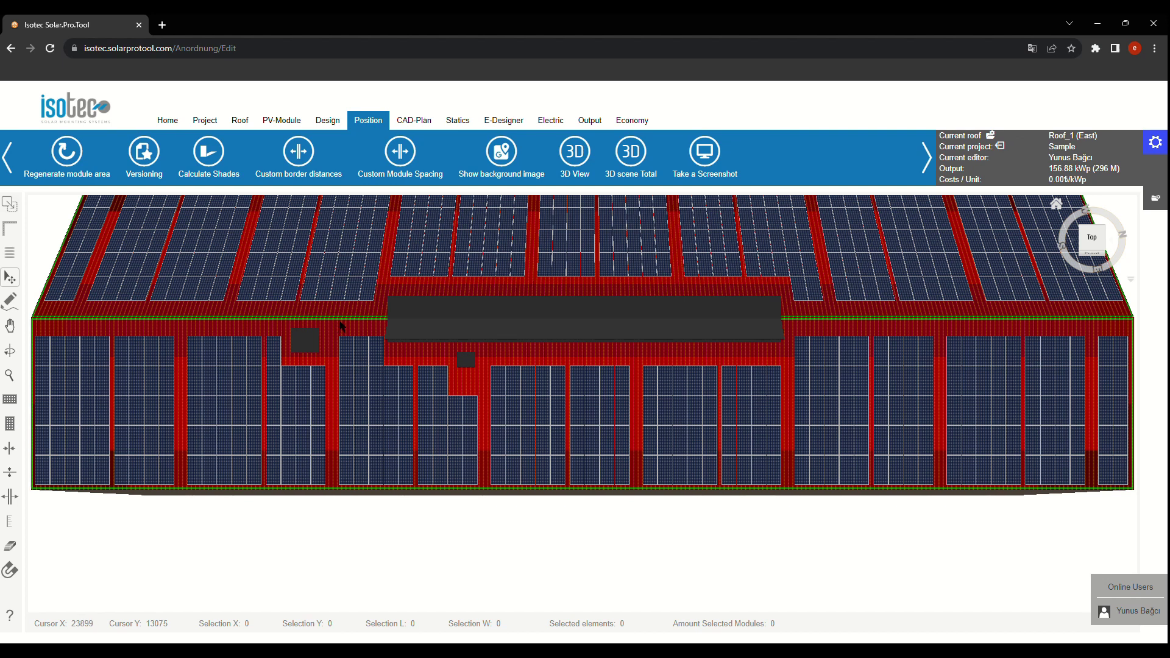
Step: Zoom out and check one module's dimensions in the 296-module layout, then open the CAD plan
{"action": "scroll", "coordinate": [341, 328], "scroll_direction": "down", "scroll_amount": 3}
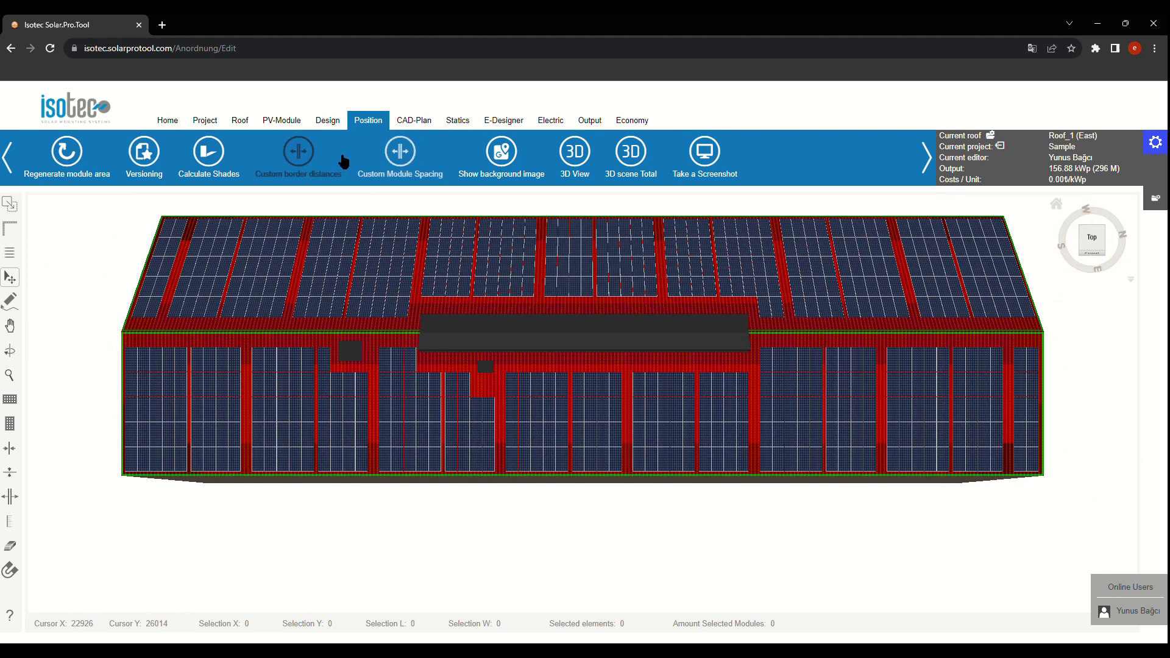
{"action": "left_click", "coordinate": [385, 361]}
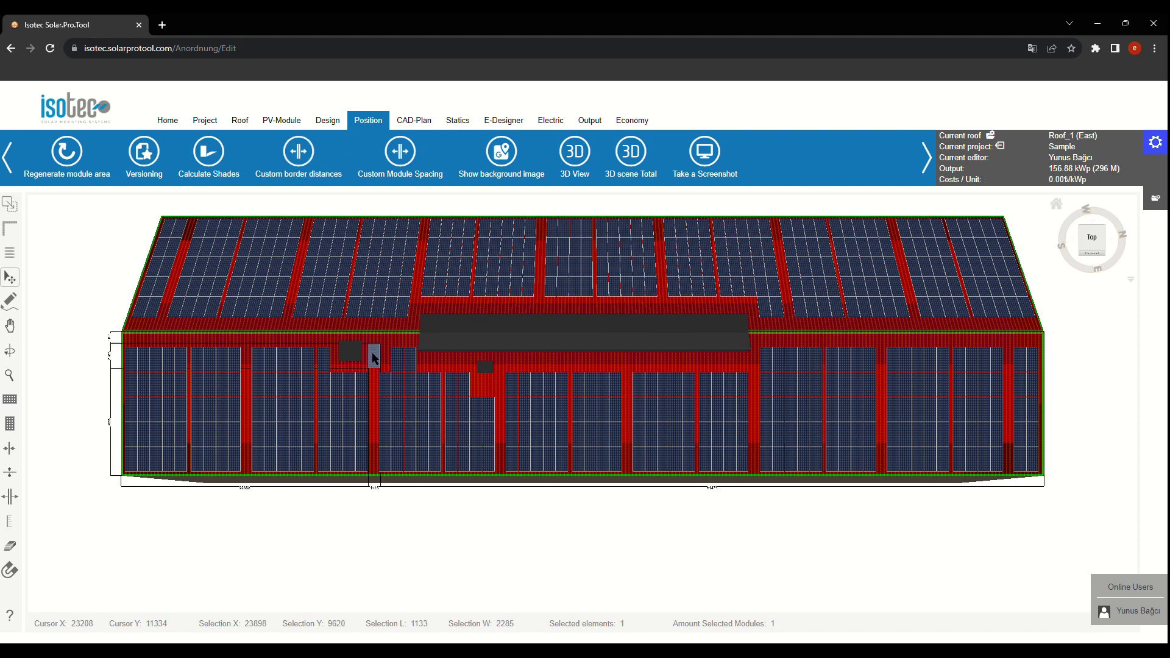
{"action": "left_click", "coordinate": [486, 389]}
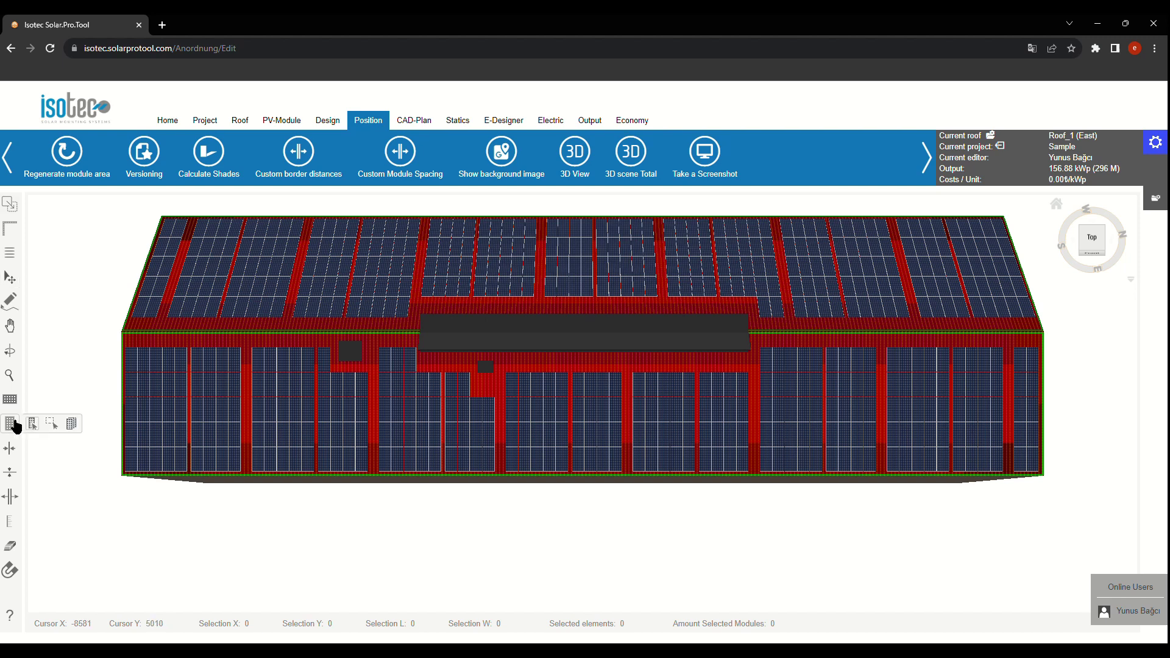
{"action": "left_click", "coordinate": [419, 121]}
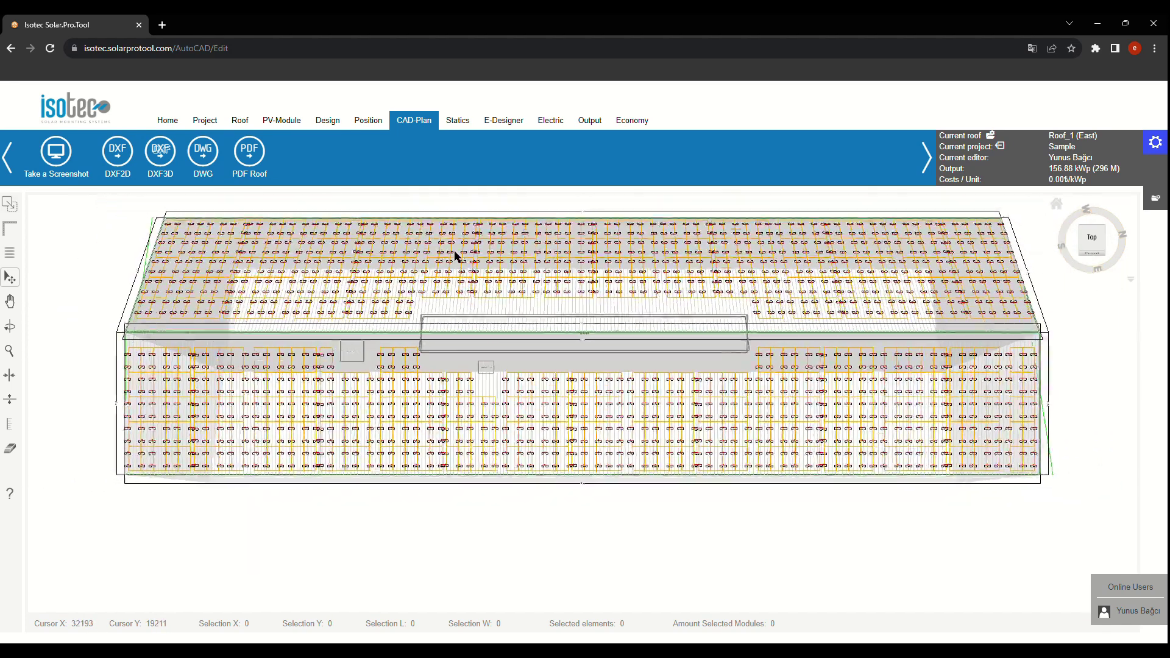
Step: Zoom into the CAD plan's 580 fixing points, then back out to the whole roof
{"action": "scroll", "coordinate": [525, 410], "scroll_direction": "up", "scroll_amount": 5}
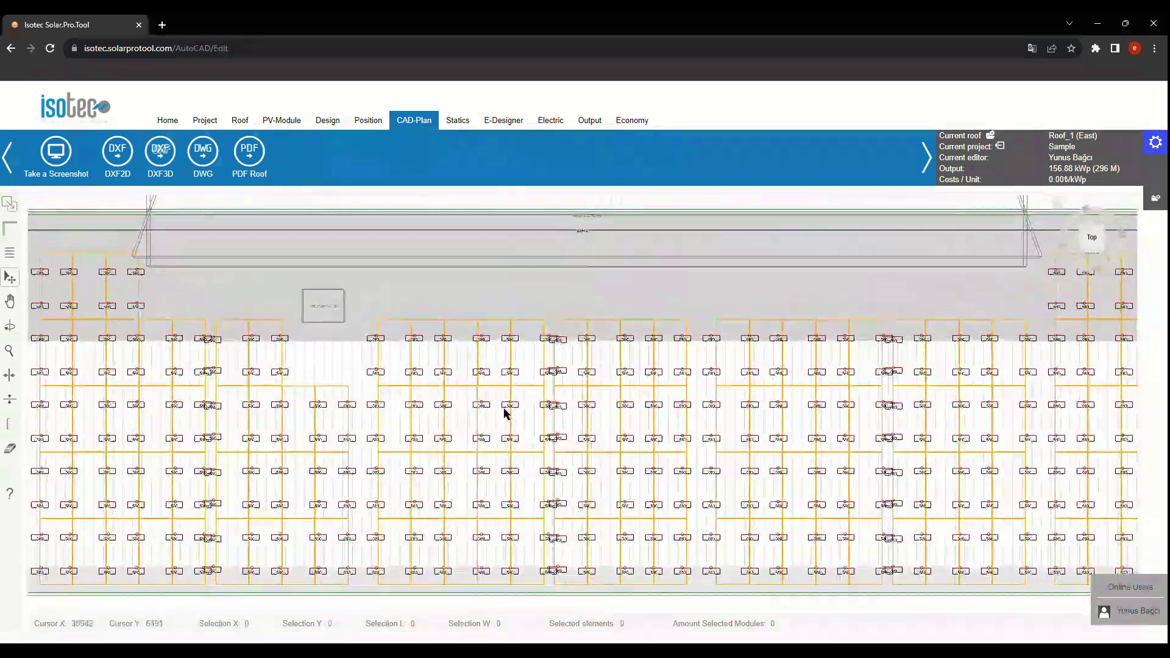
{"action": "scroll", "coordinate": [506, 412], "scroll_direction": "up", "scroll_amount": 3}
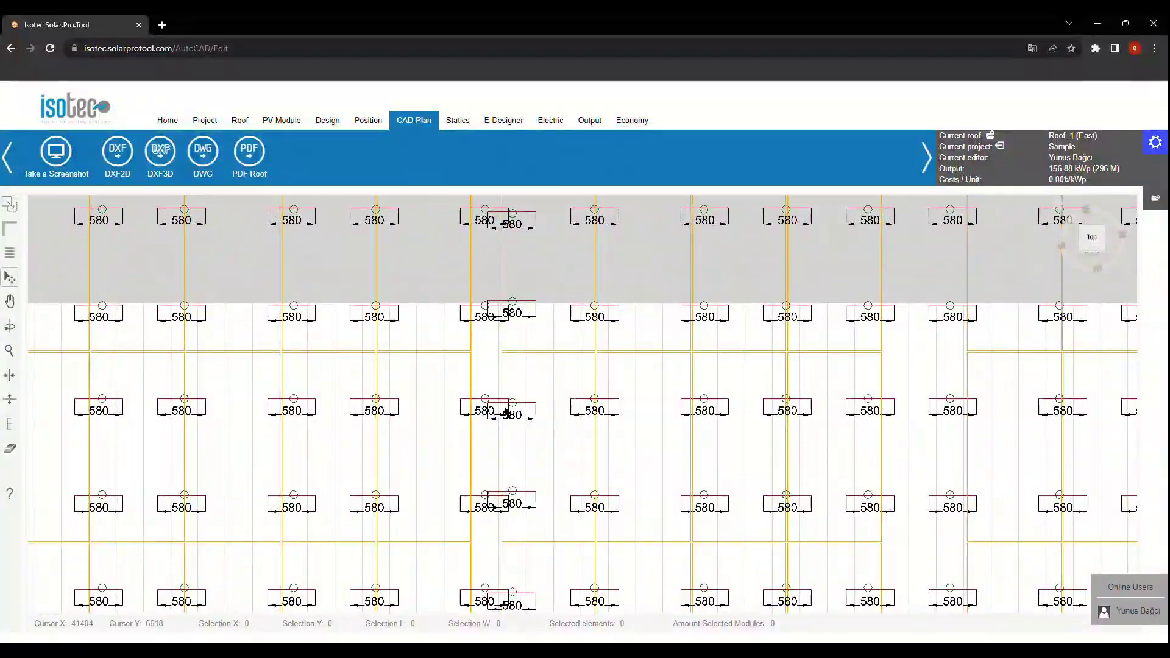
{"action": "scroll", "coordinate": [506, 412], "scroll_direction": "down", "scroll_amount": 8}
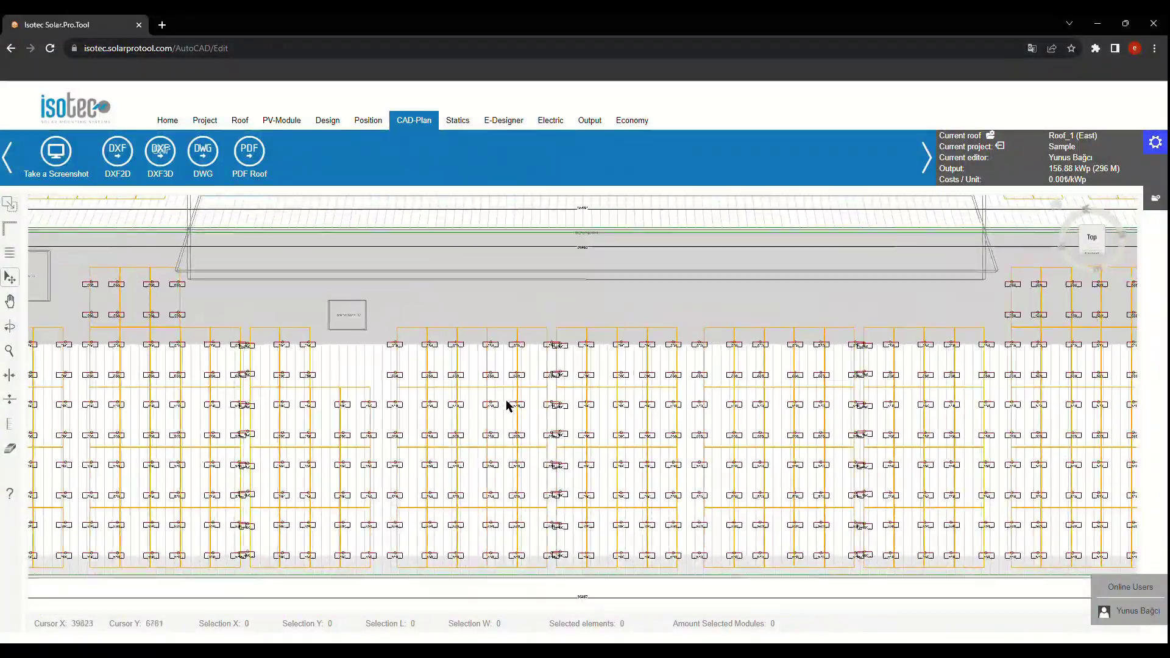
{"action": "scroll", "coordinate": [506, 405], "scroll_direction": "down", "scroll_amount": 4}
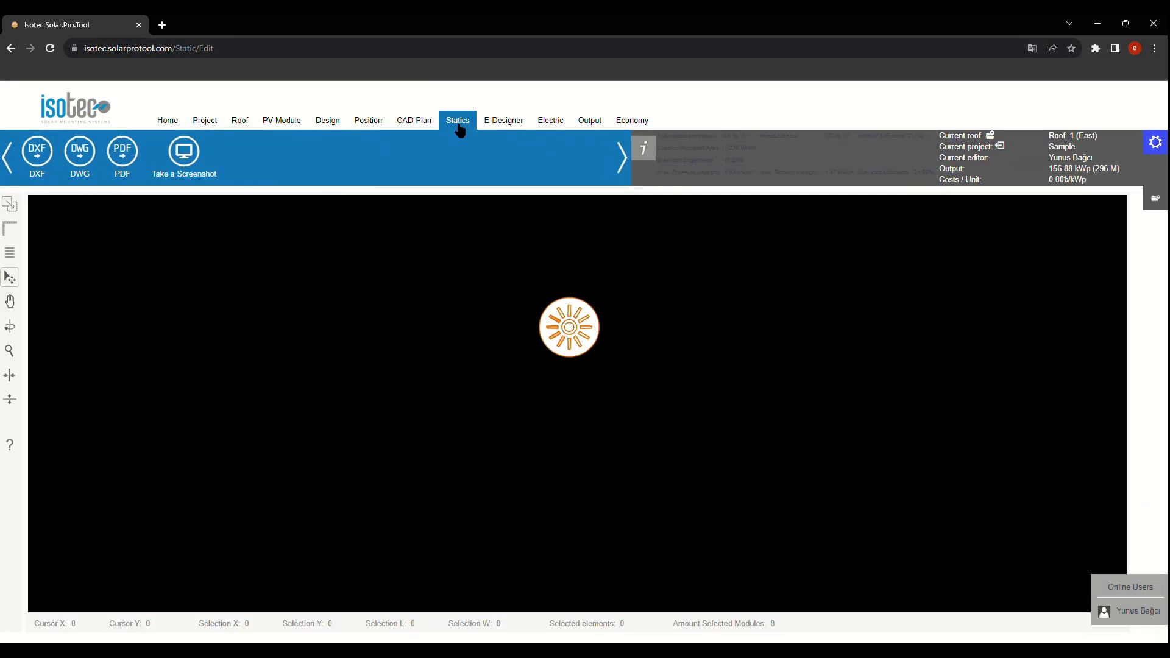
Step: Zoom into the static plan's load percentages, then bring up the Output material list
{"action": "scroll", "coordinate": [396, 399], "scroll_direction": "up", "scroll_amount": 4}
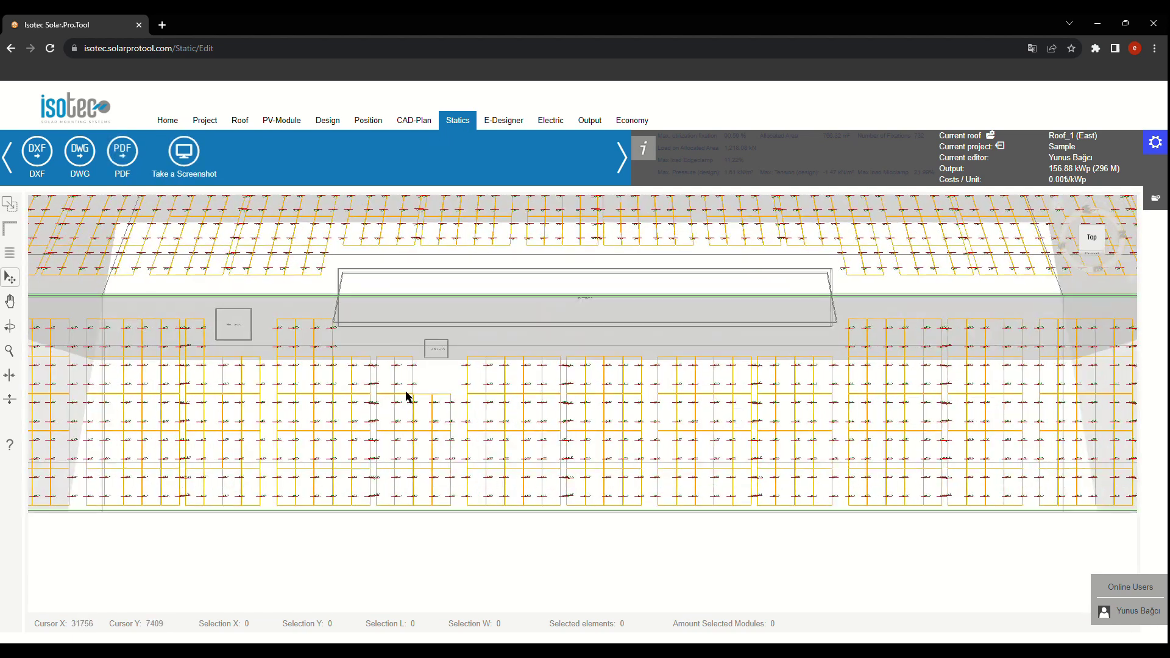
{"action": "scroll", "coordinate": [478, 415], "scroll_direction": "up", "scroll_amount": 3}
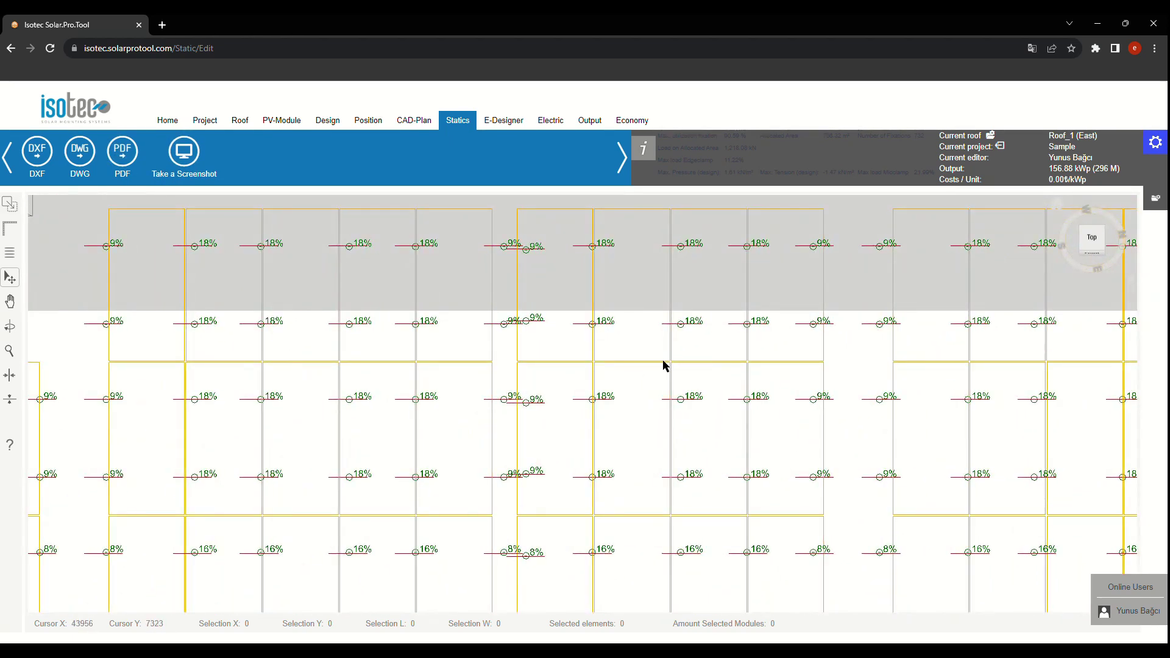
{"action": "scroll", "coordinate": [664, 366], "scroll_direction": "down", "scroll_amount": 2}
{"action": "scroll", "coordinate": [664, 366], "scroll_direction": "down", "scroll_amount": 5}
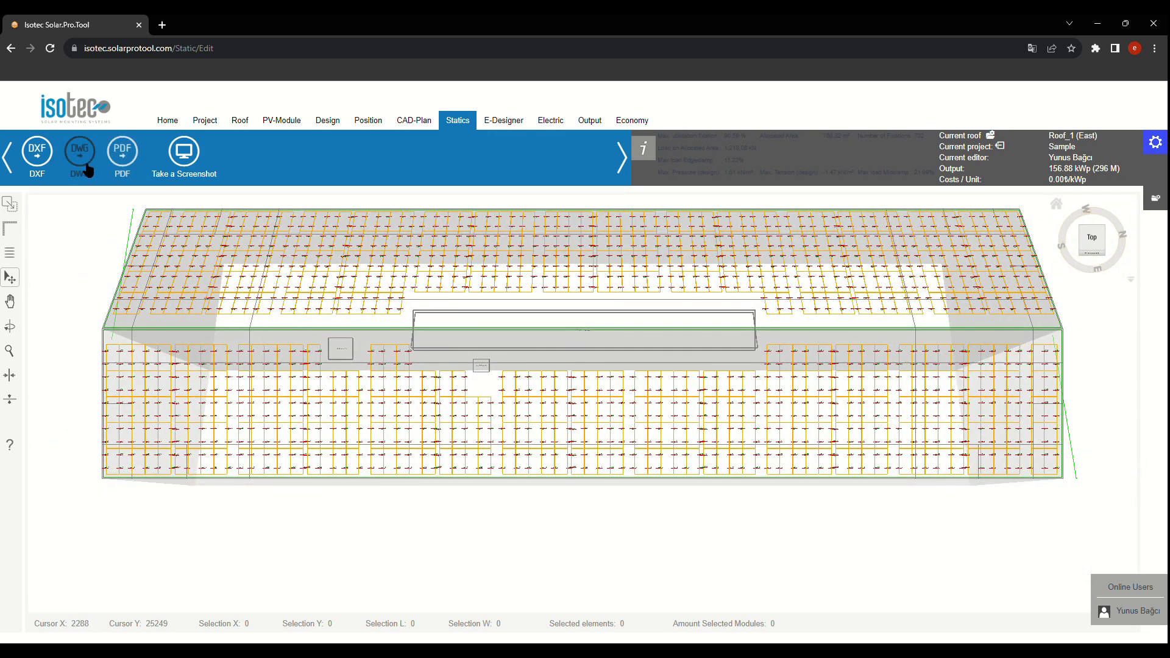
{"action": "left_click", "coordinate": [508, 124]}
Step: Check the material totals across all roofs, then generate the Sample for Training Videos project report PDF
{"action": "left_click", "coordinate": [601, 124]}
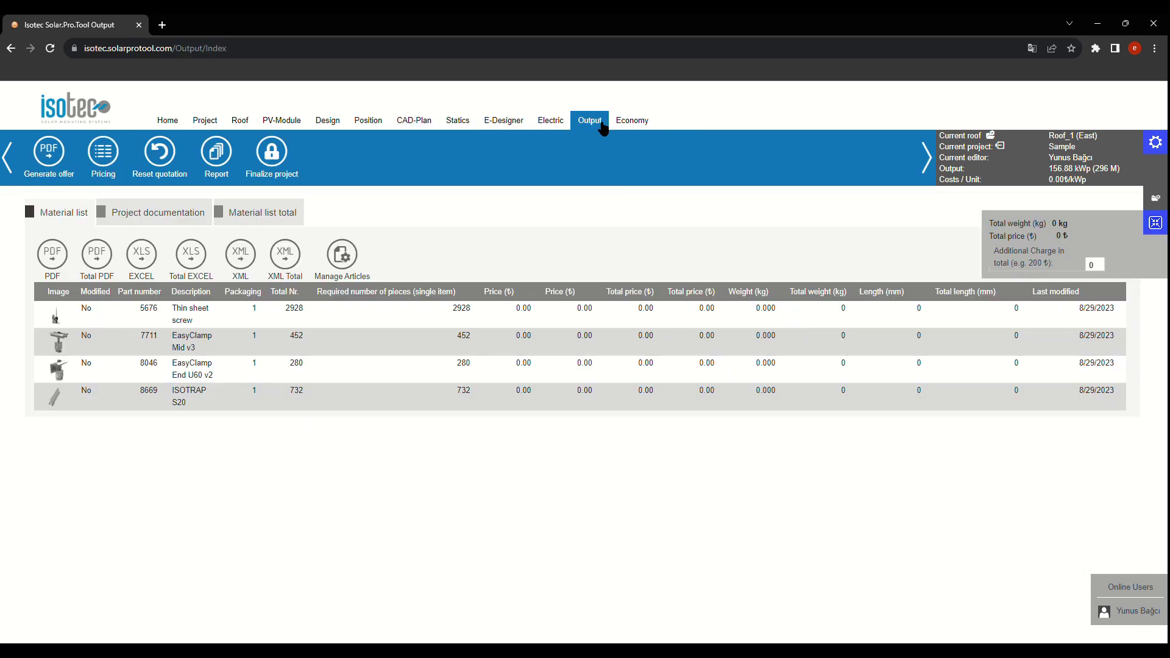
{"action": "left_click", "coordinate": [264, 225]}
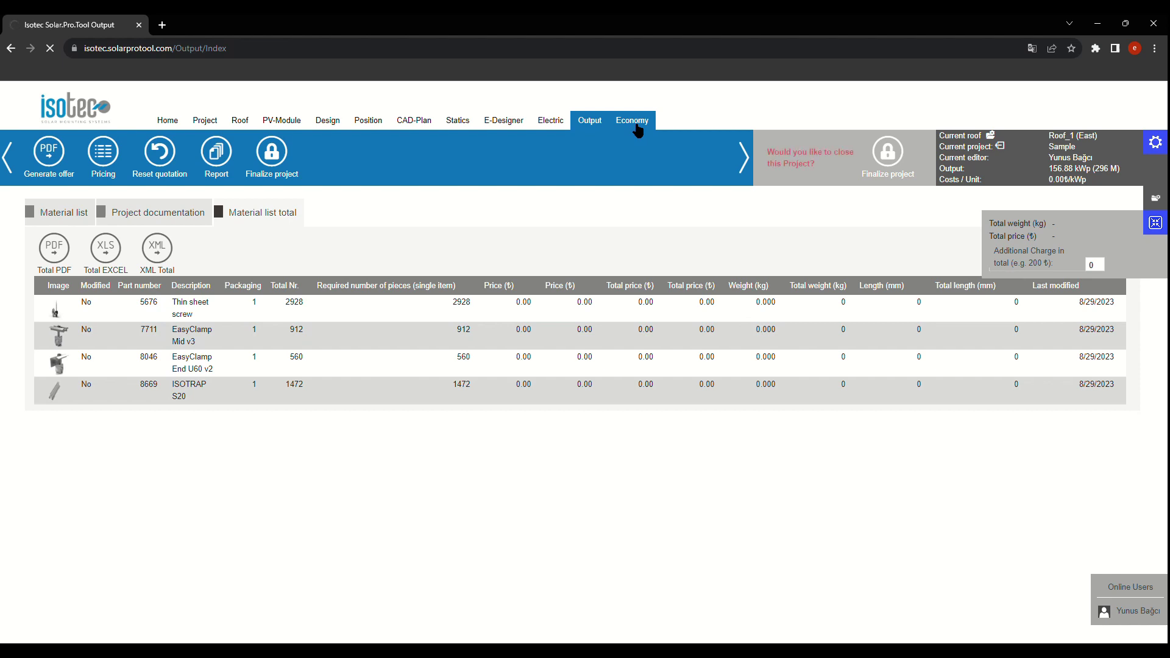
{"action": "left_click", "coordinate": [219, 153]}
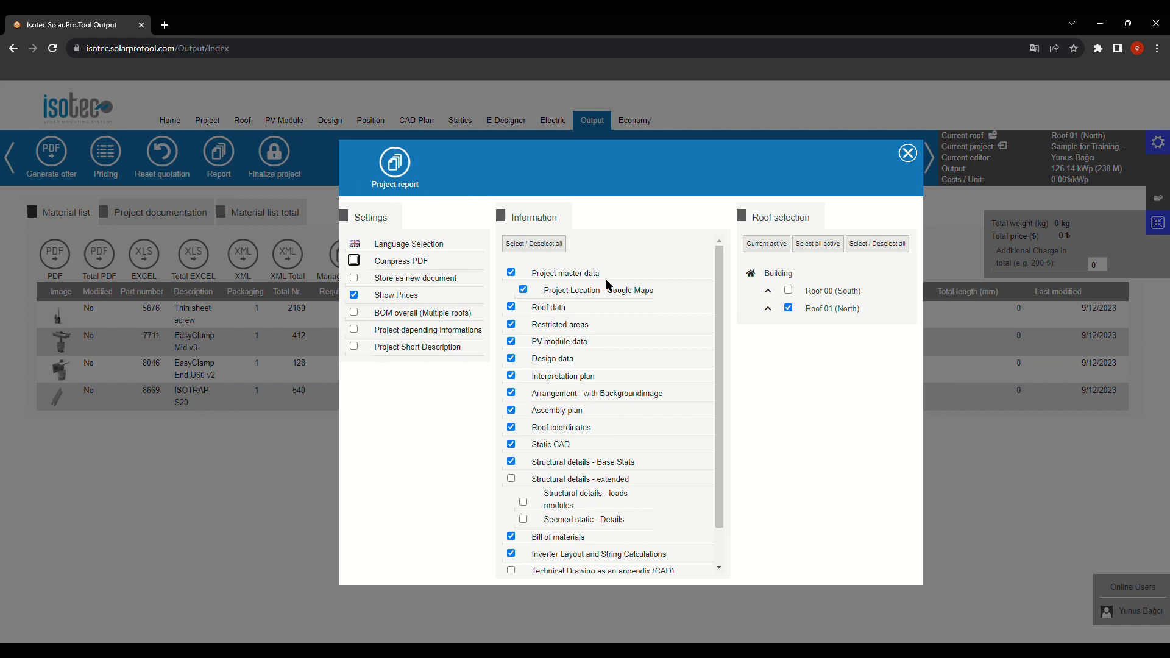
{"action": "scroll", "coordinate": [597, 299], "scroll_direction": "down", "scroll_amount": 1}
{"action": "scroll", "coordinate": [596, 300], "scroll_direction": "up", "scroll_amount": 1}
{"action": "left_click", "coordinate": [393, 177]}
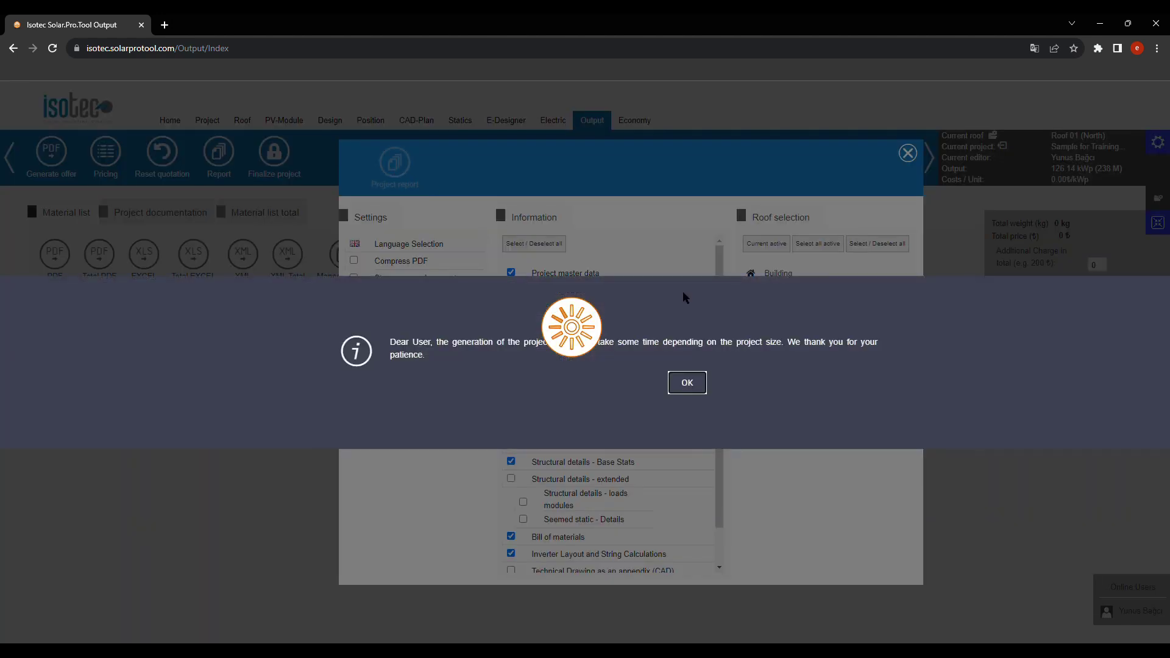
{"action": "left_click", "coordinate": [704, 382]}
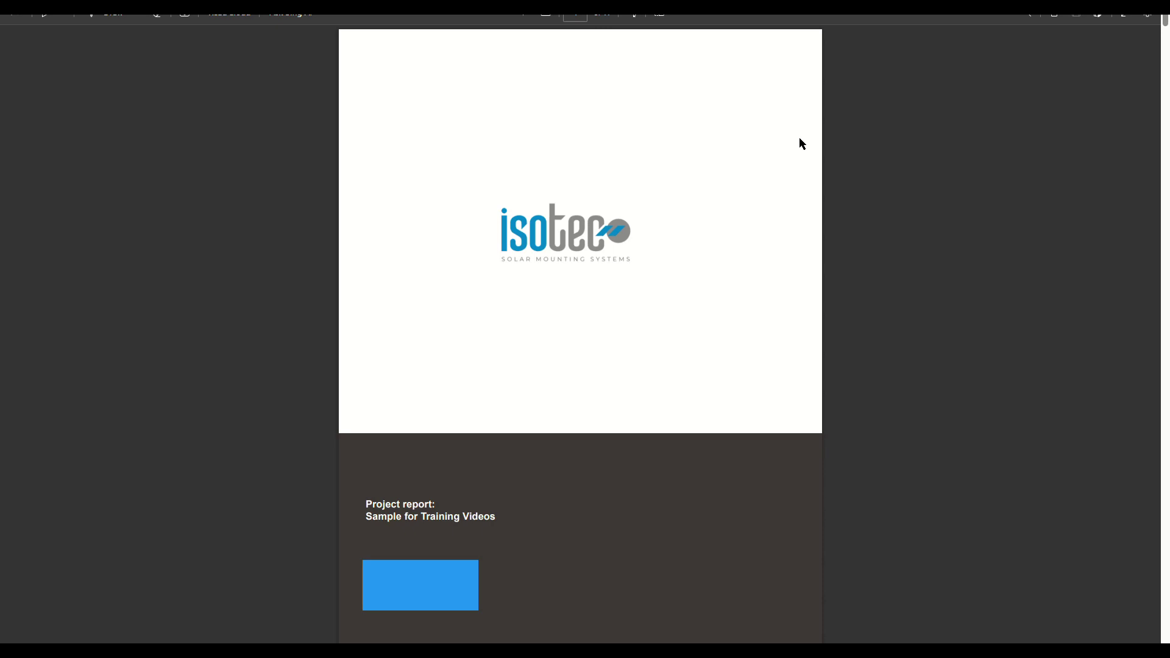
Step: Scroll the report past master data, map, loads, PV-Module and layout pages to Roof 00 (South) static information
{"action": "scroll", "coordinate": [801, 145], "scroll_direction": "down", "scroll_amount": 15}
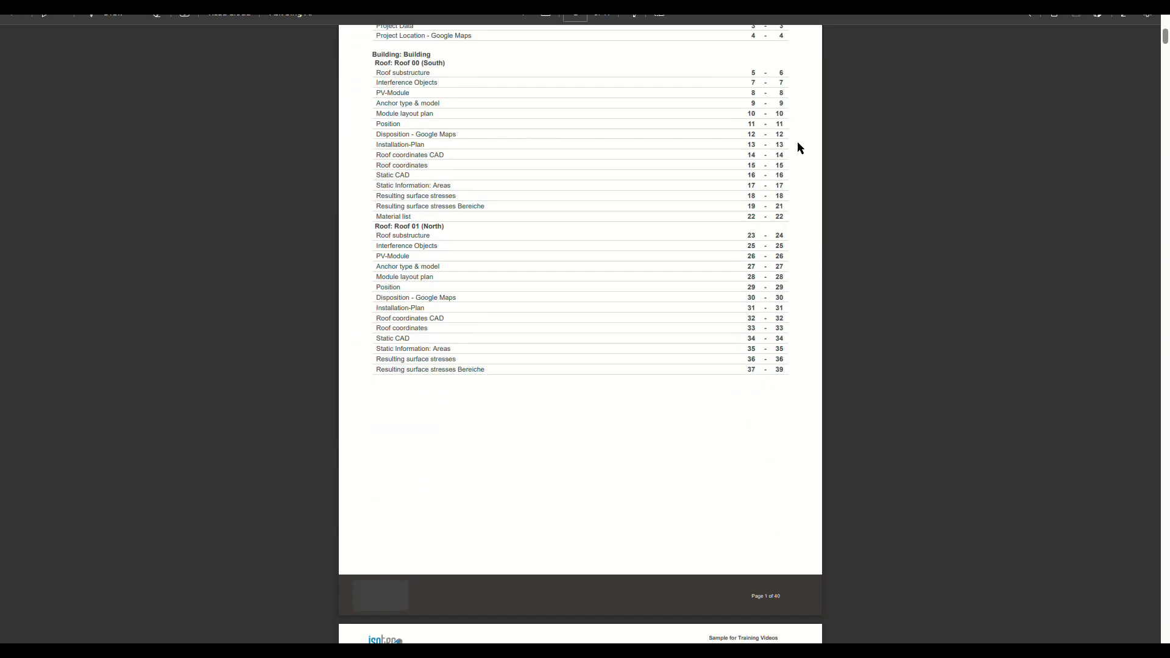
{"action": "scroll", "coordinate": [798, 144], "scroll_direction": "down", "scroll_amount": 15}
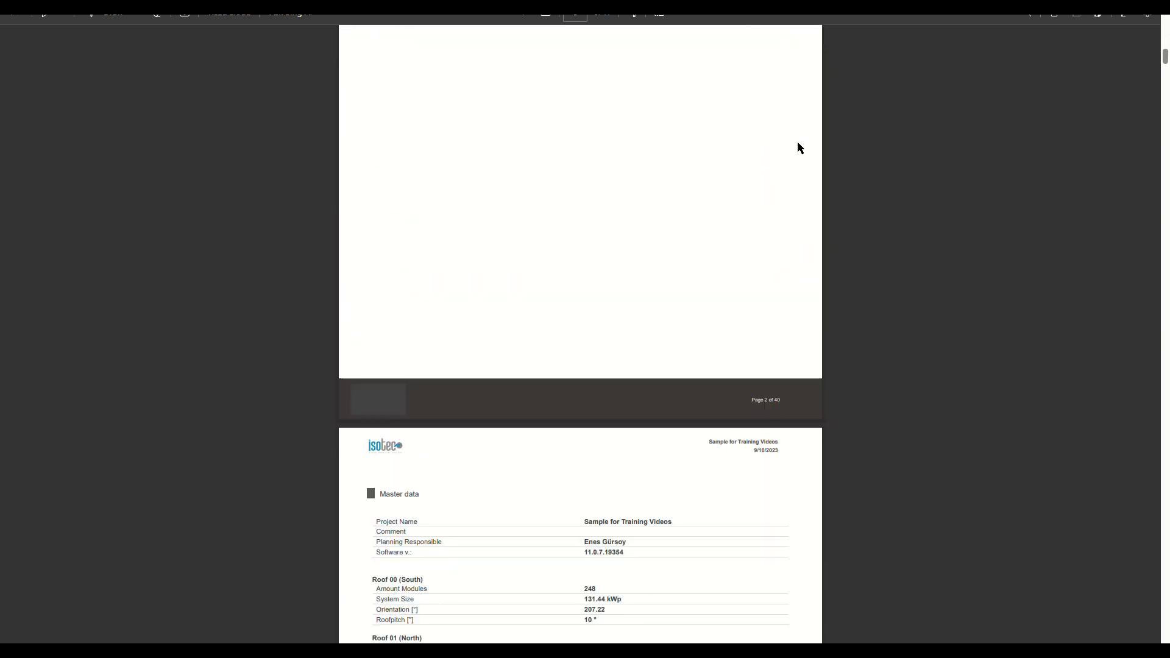
{"action": "scroll", "coordinate": [797, 148], "scroll_direction": "down", "scroll_amount": 15}
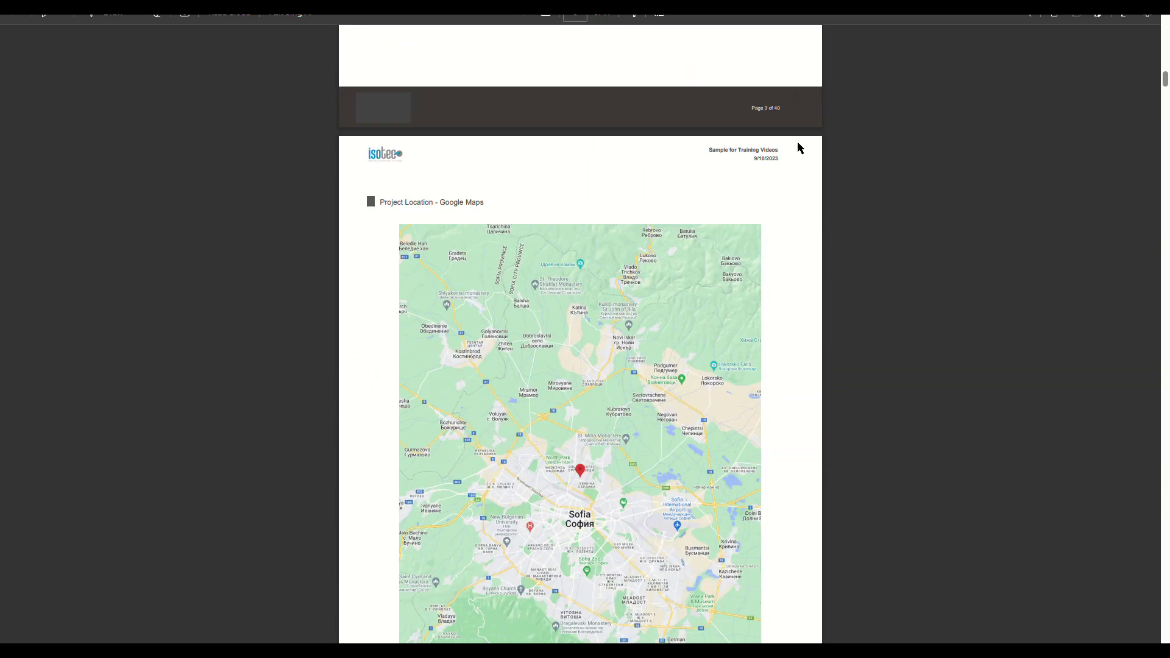
{"action": "scroll", "coordinate": [798, 148], "scroll_direction": "down", "scroll_amount": 15}
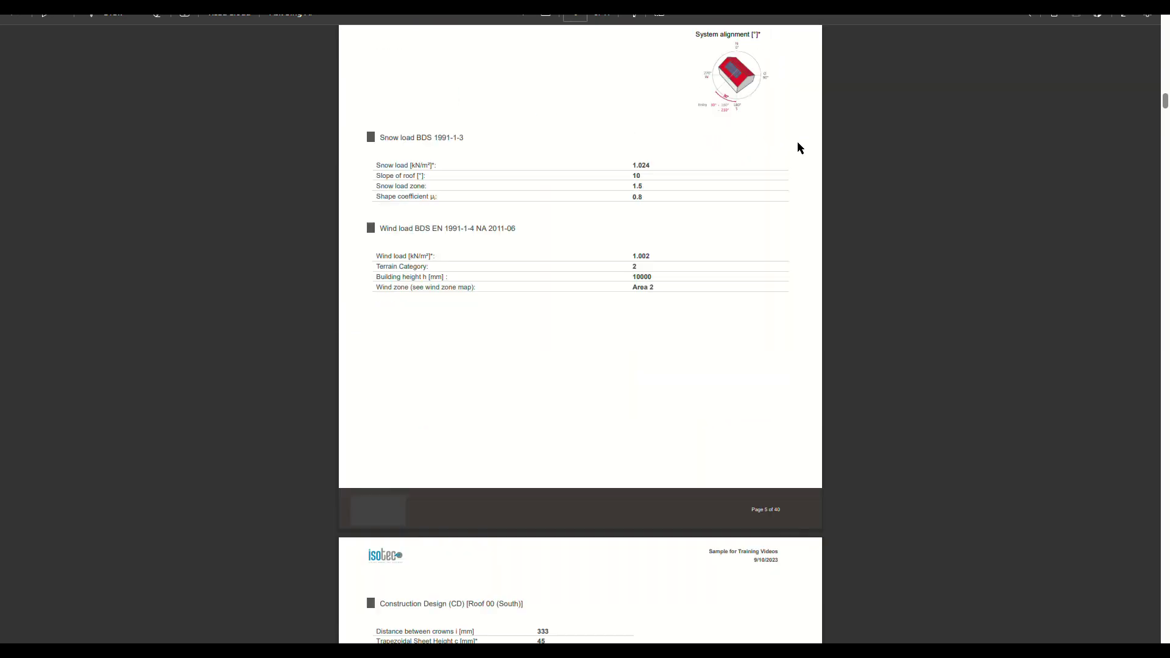
{"action": "scroll", "coordinate": [797, 148], "scroll_direction": "down", "scroll_amount": 15}
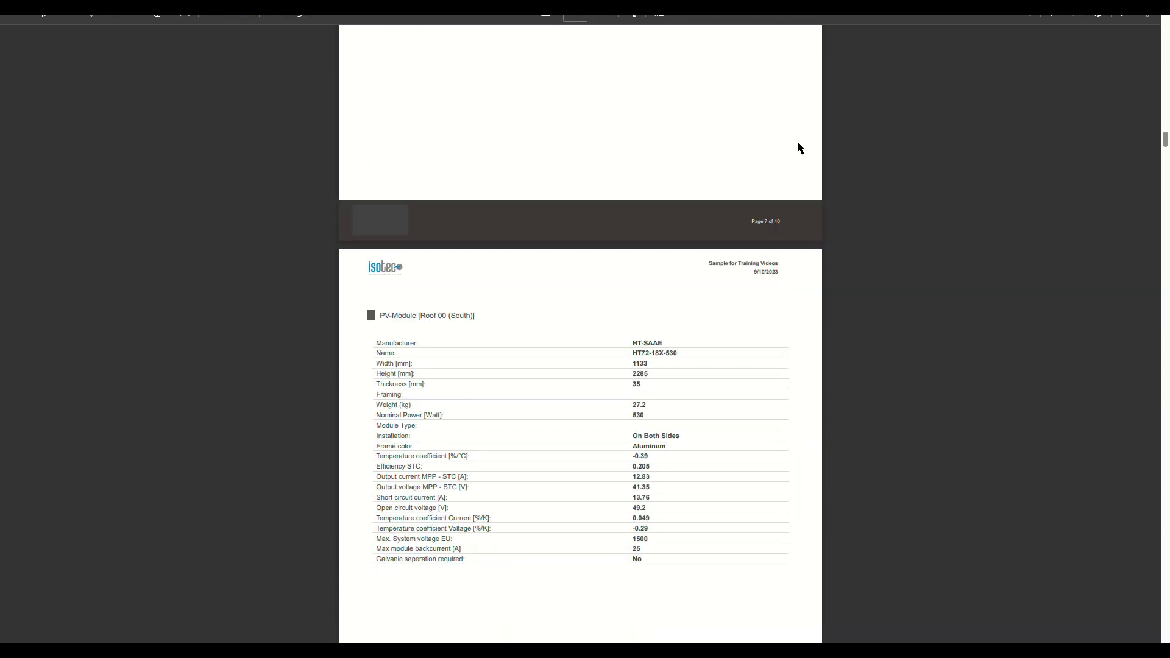
{"action": "scroll", "coordinate": [797, 148], "scroll_direction": "down", "scroll_amount": 15}
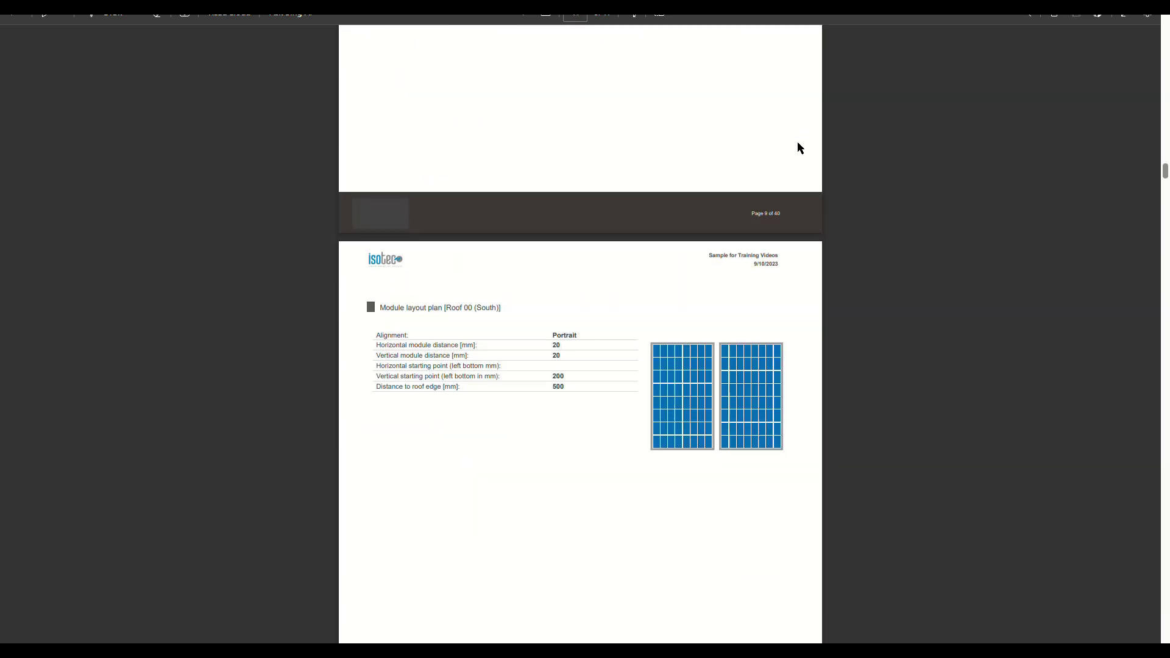
{"action": "scroll", "coordinate": [797, 148], "scroll_direction": "down", "scroll_amount": 15}
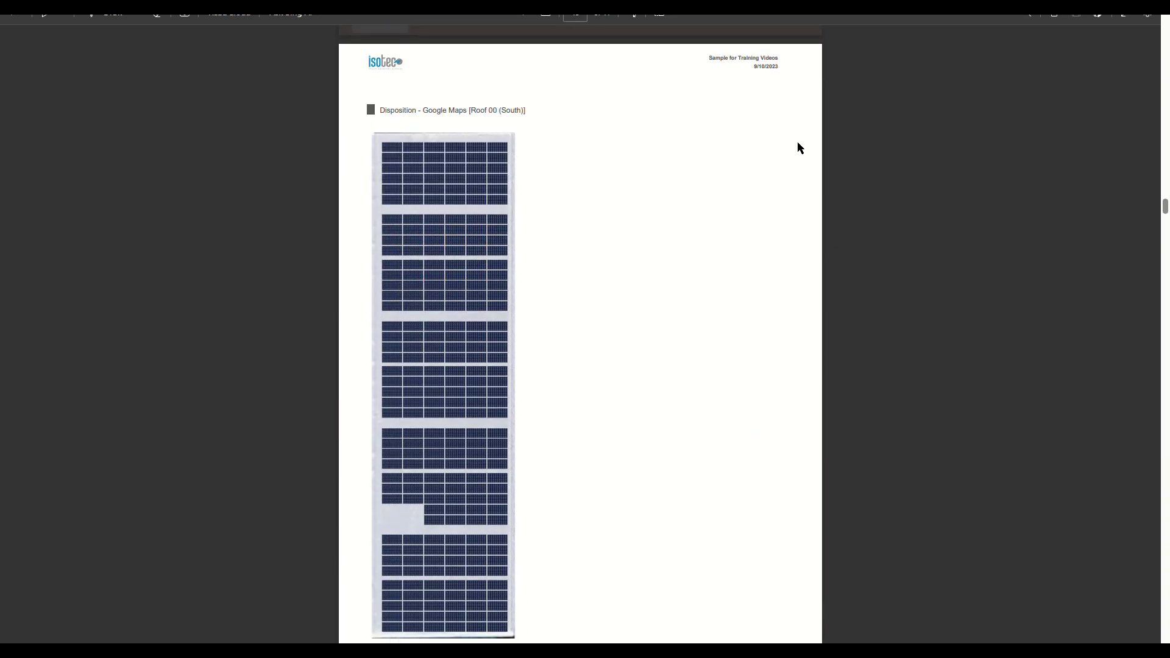
{"action": "scroll", "coordinate": [797, 148], "scroll_direction": "down", "scroll_amount": 15}
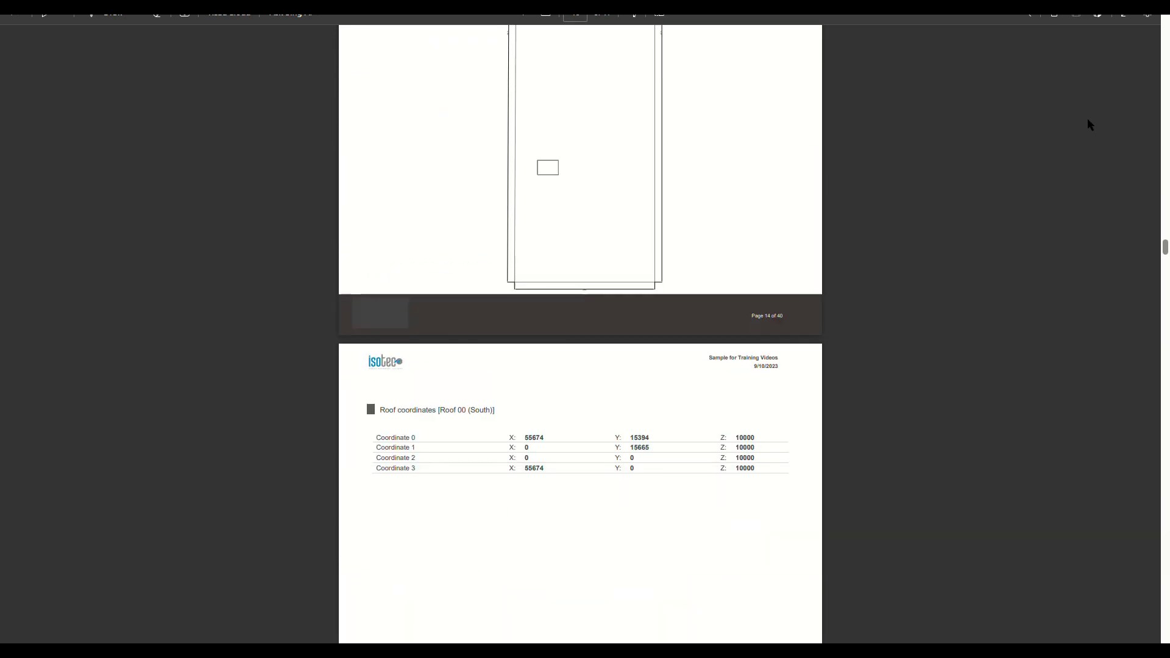
{"action": "scroll", "coordinate": [1083, 132], "scroll_direction": "down", "scroll_amount": 15}
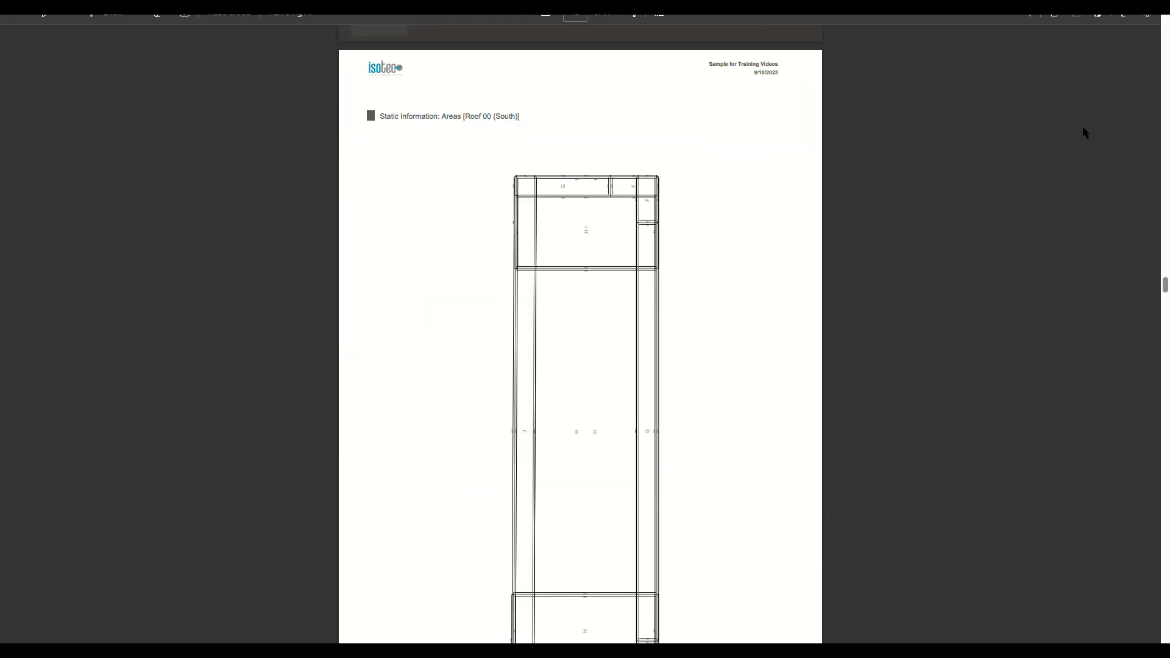
{"action": "scroll", "coordinate": [1082, 133], "scroll_direction": "down", "scroll_amount": 8}
Step: Open the Economy page and show its charts of cumulative returns, annual yield, debt repayment and savings
{"action": "scroll", "coordinate": [1083, 132], "scroll_direction": "up", "scroll_amount": 2}
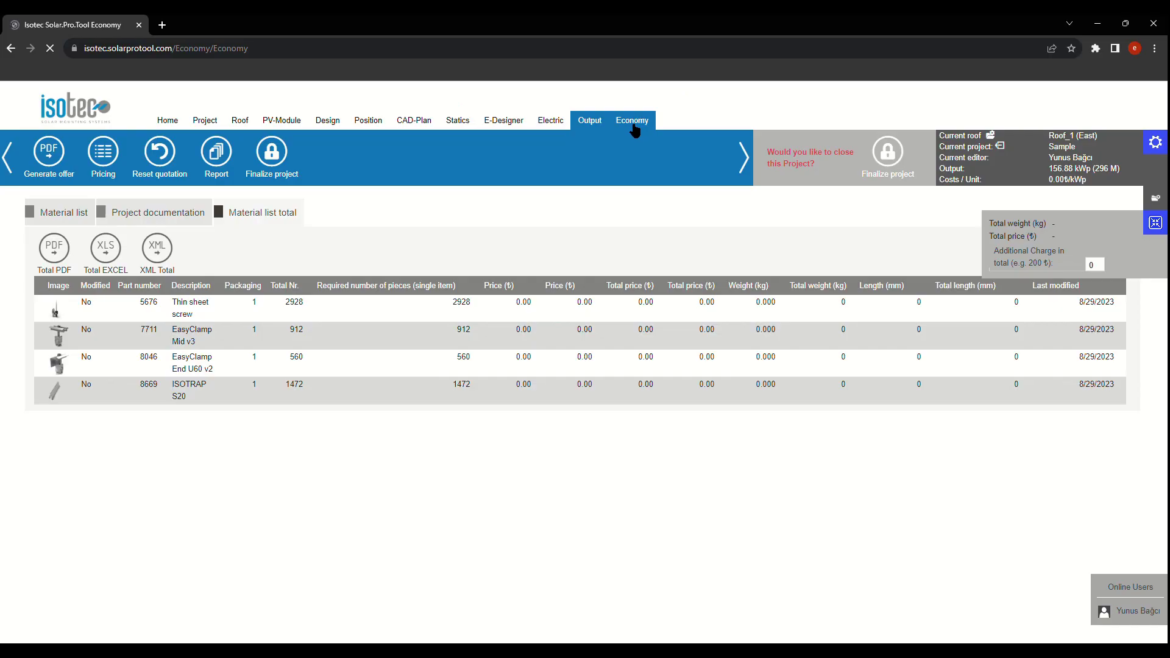
{"action": "left_click", "coordinate": [638, 124]}
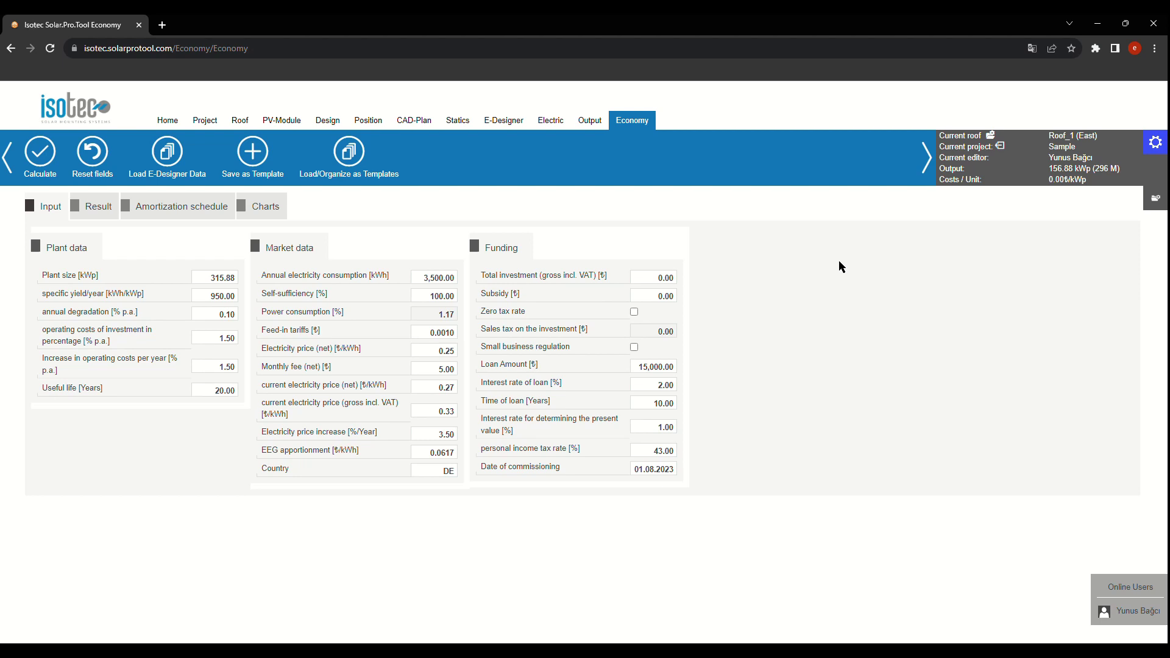
{"action": "left_click", "coordinate": [279, 214]}
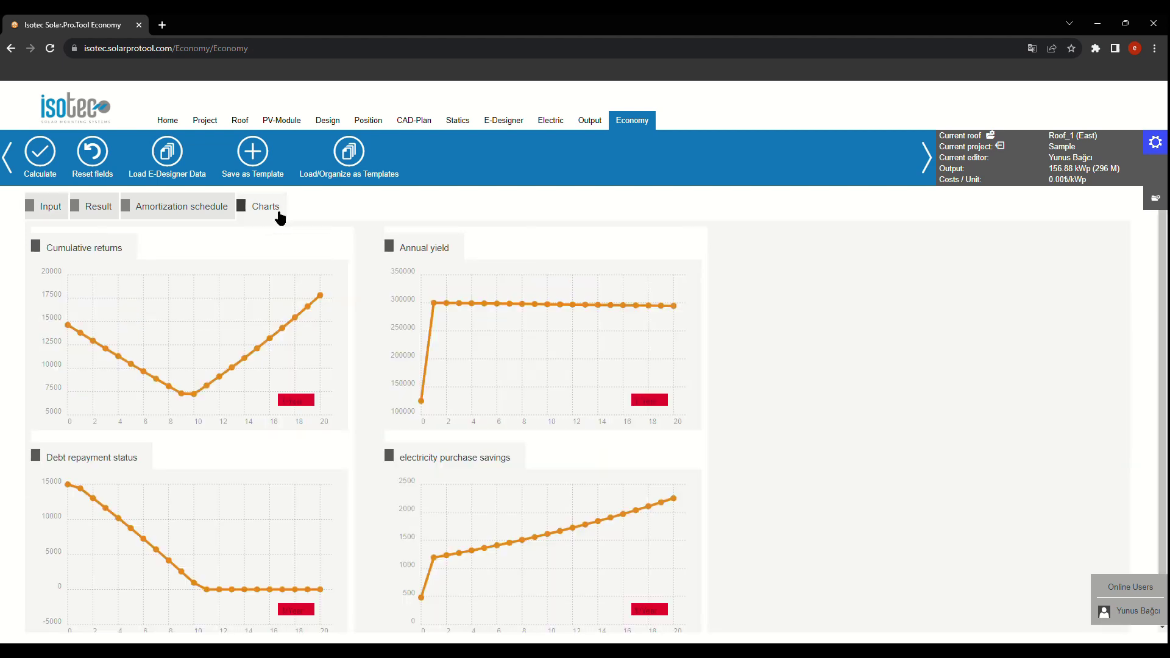